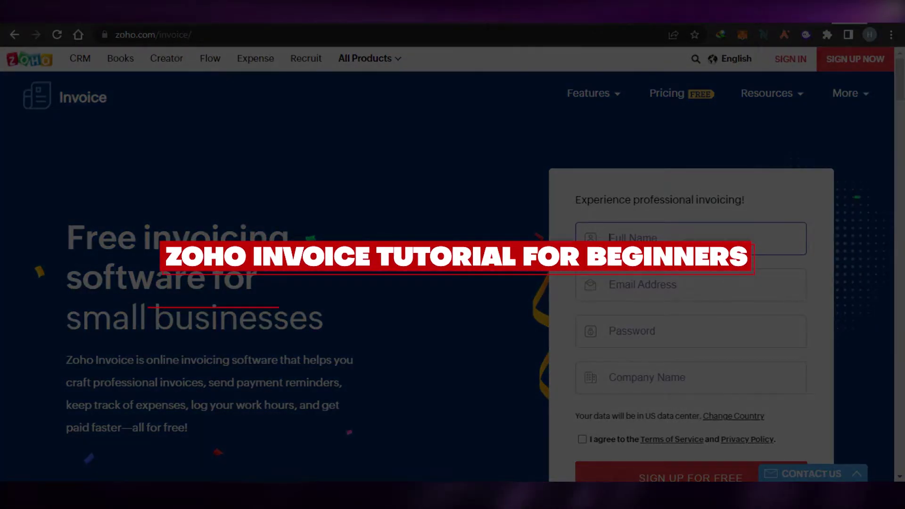
Browse the home page and glance at the list of other Zoho apps
scroll(453, 264, down, 4)
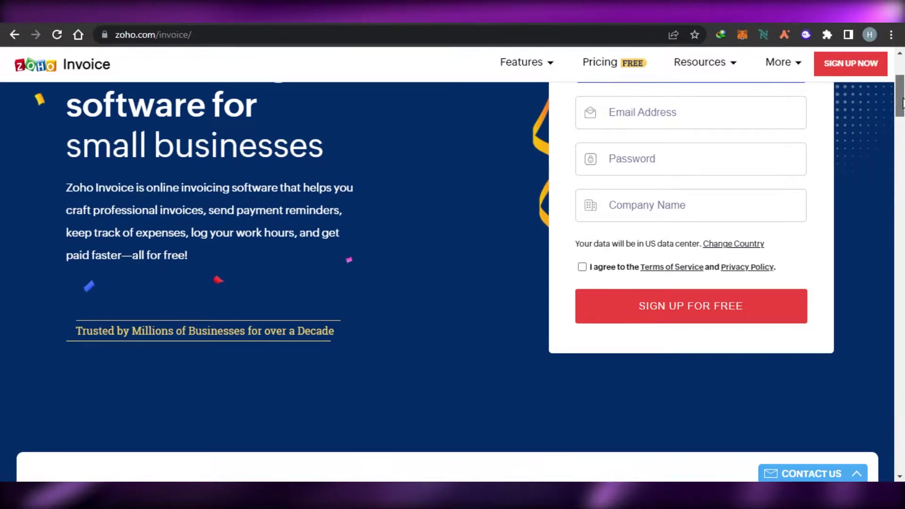
scroll(901, 90, up, 3)
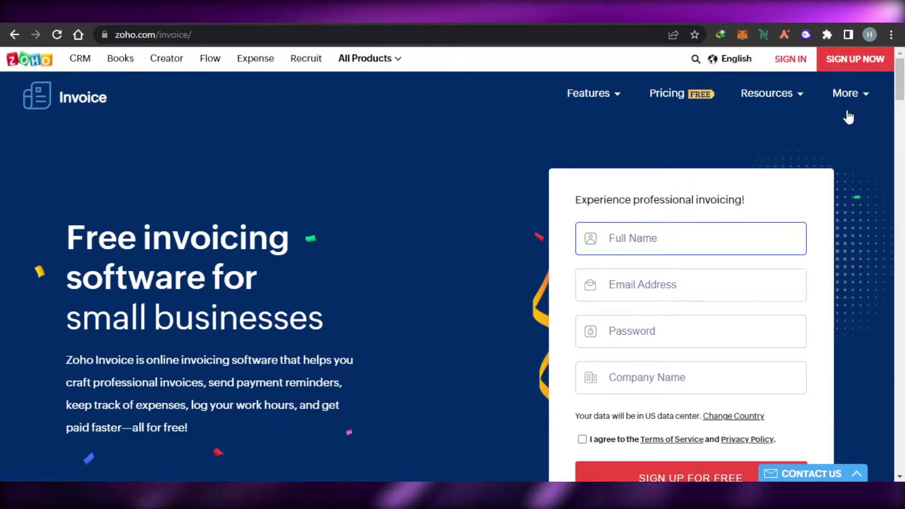
scroll(380, 250, down, 1)
mouse_move(899, 81)
mouse_down()
mouse_move(902, 175)
mouse_move(903, 59)
mouse_move(902, 85)
mouse_up()
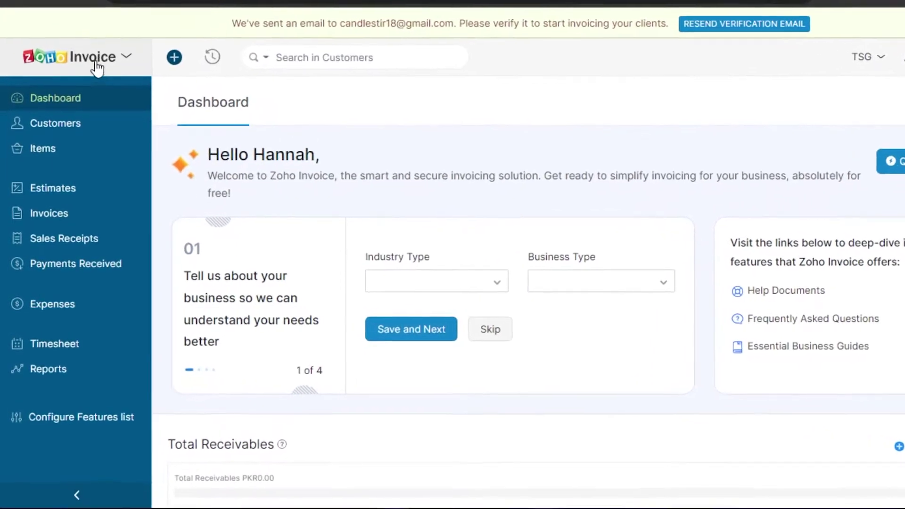
click(125, 57)
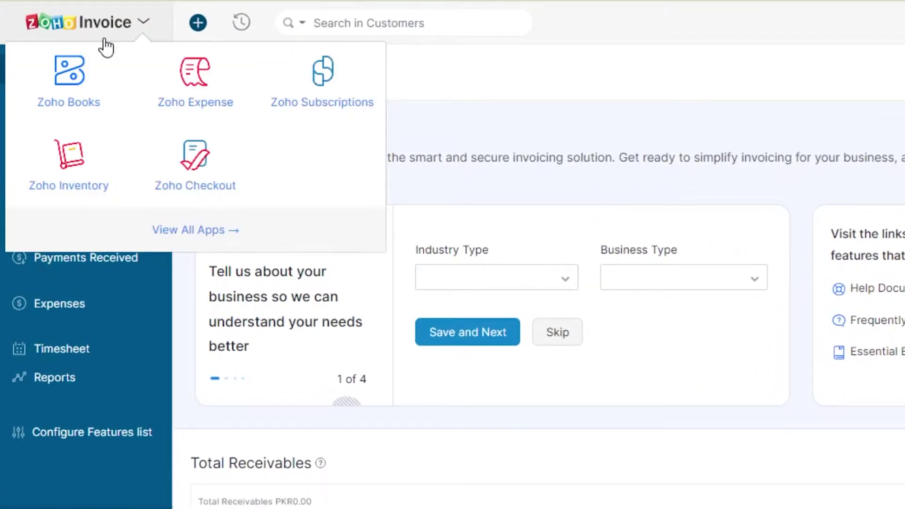
click(499, 97)
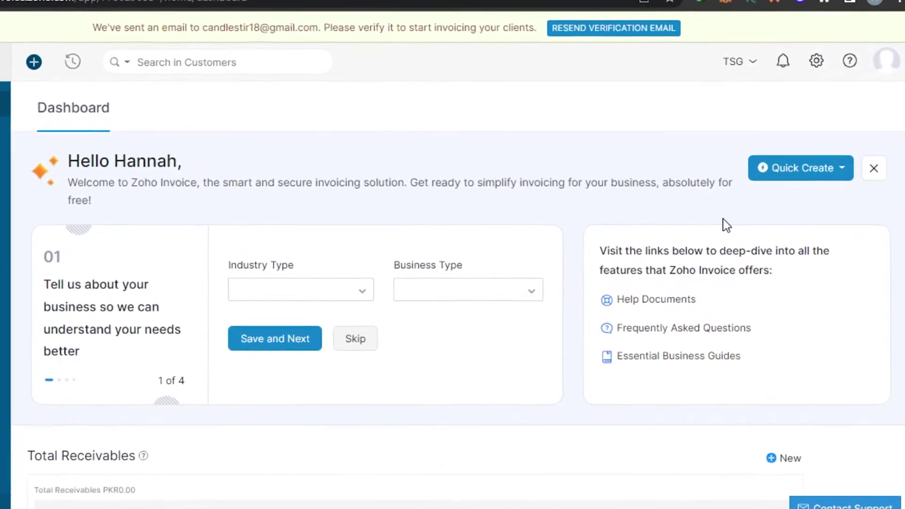
Create an individual customer billed in EUR- Euro and save it
click(806, 155)
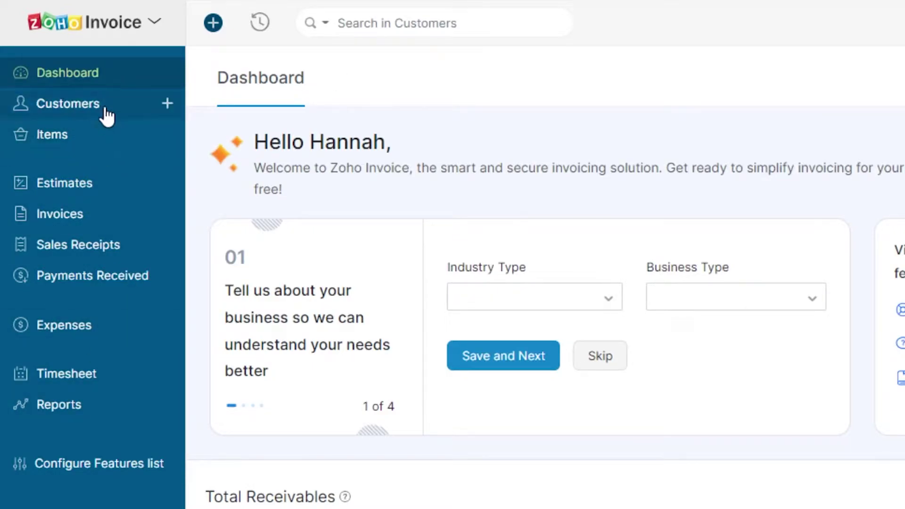
click(165, 105)
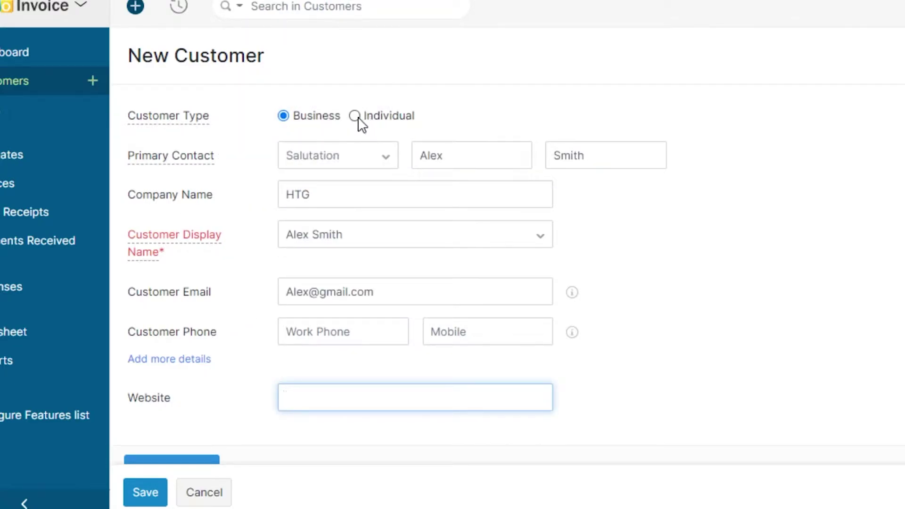
click(355, 116)
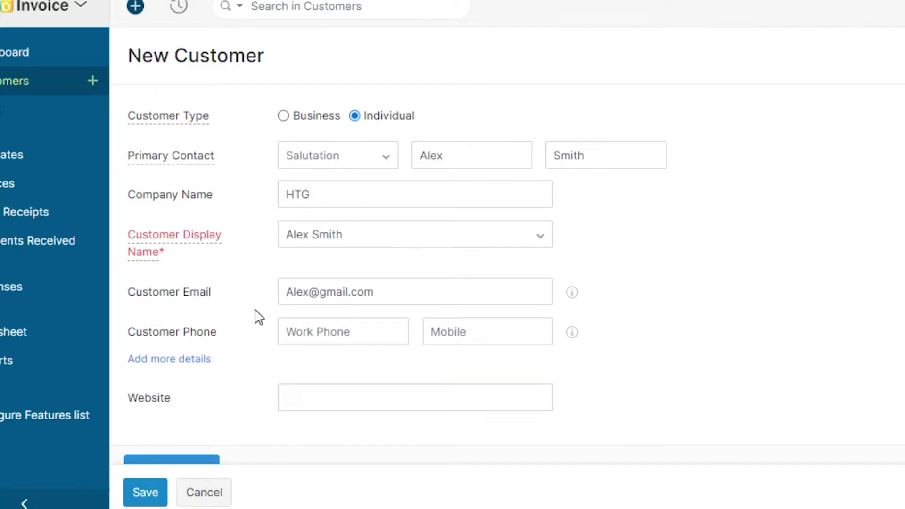
scroll(424, 245, down, 8)
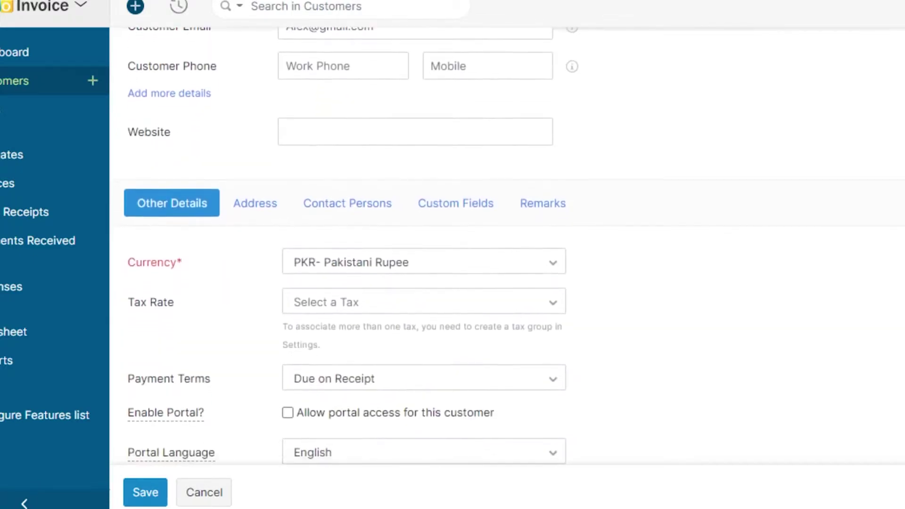
scroll(592, 293, down, 1)
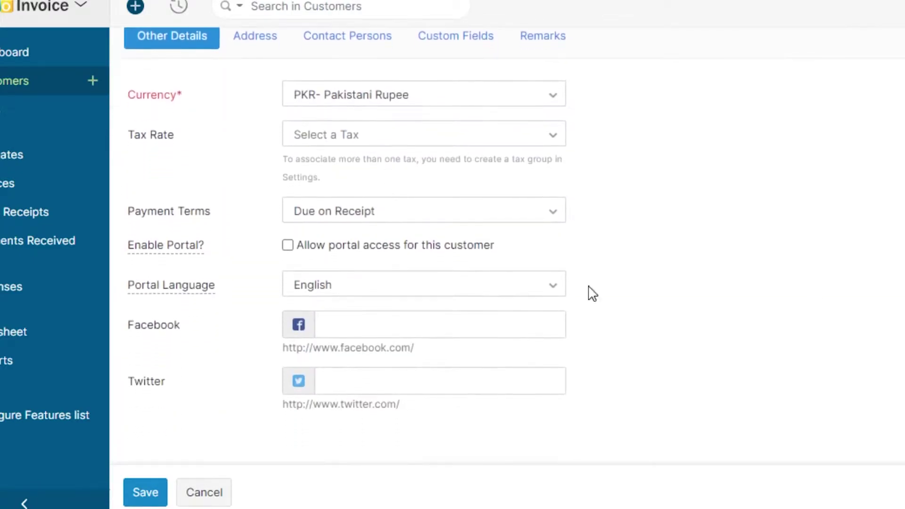
click(500, 100)
scroll(400, 155, up, 1)
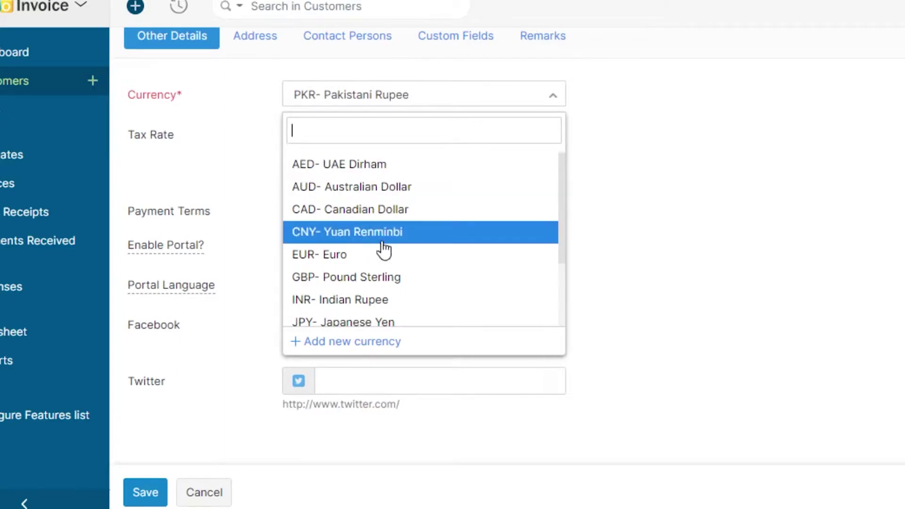
click(332, 256)
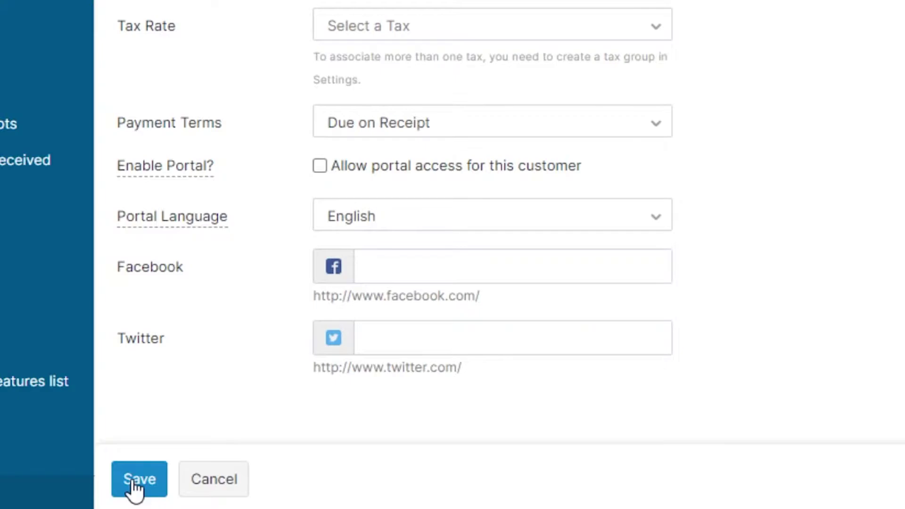
click(135, 485)
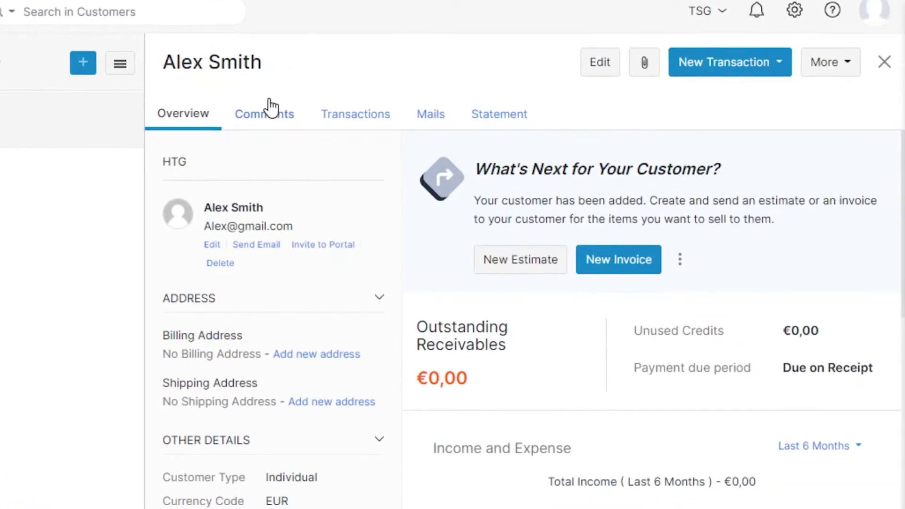
click(270, 120)
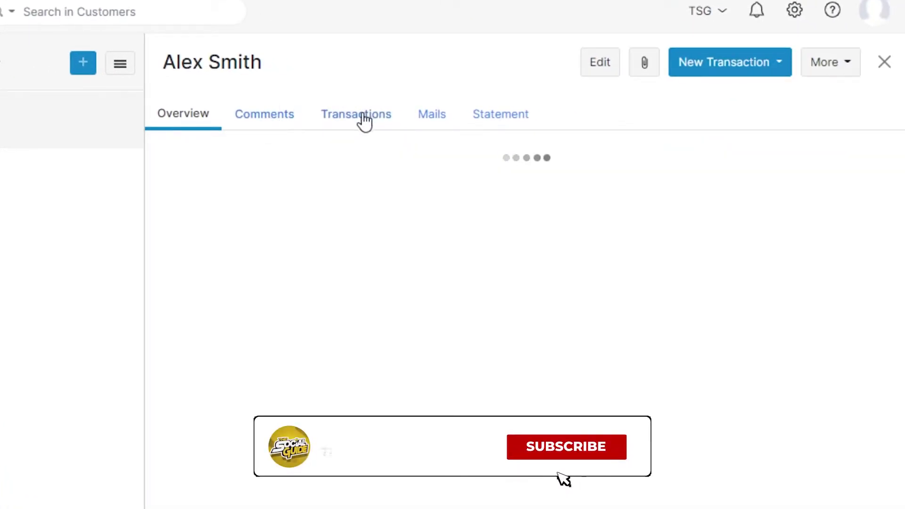
click(363, 119)
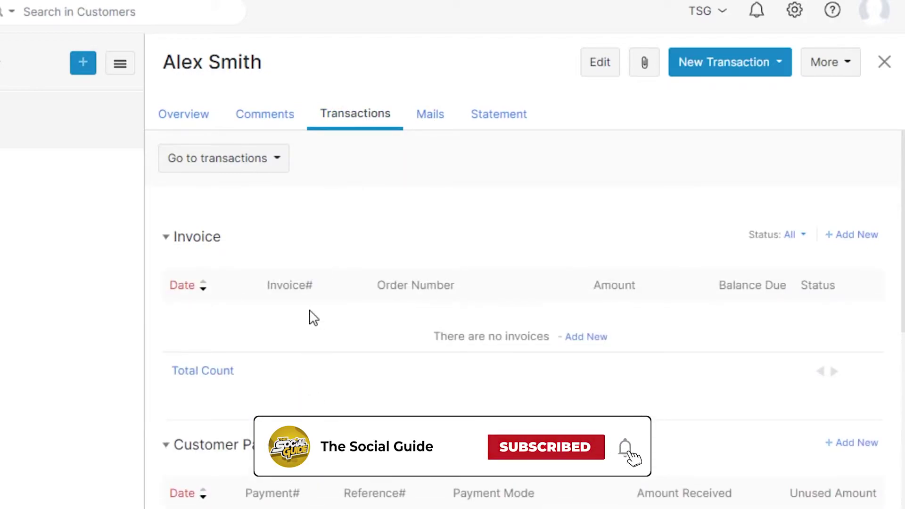
scroll(317, 247, down, 7)
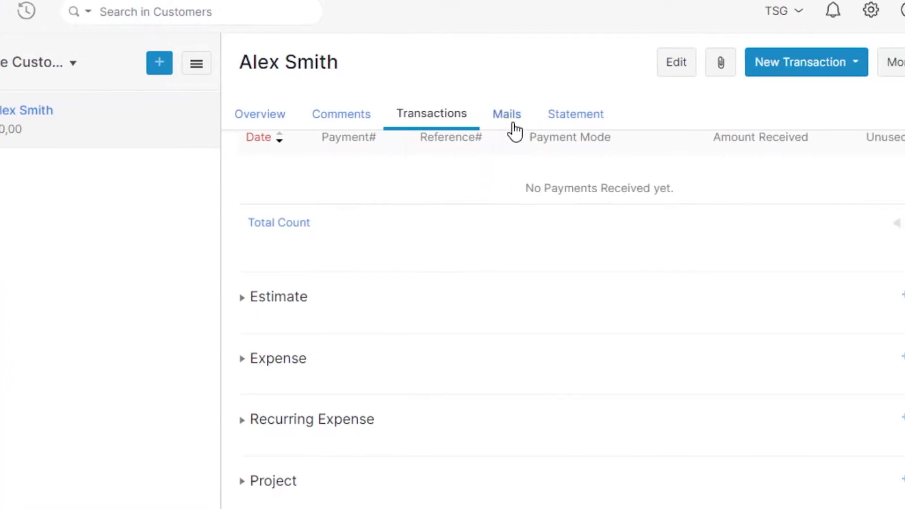
click(565, 124)
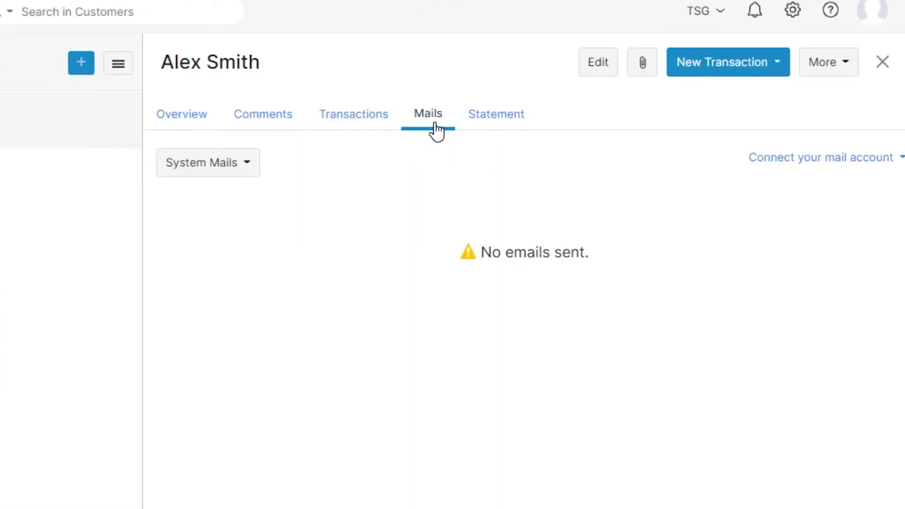
click(494, 124)
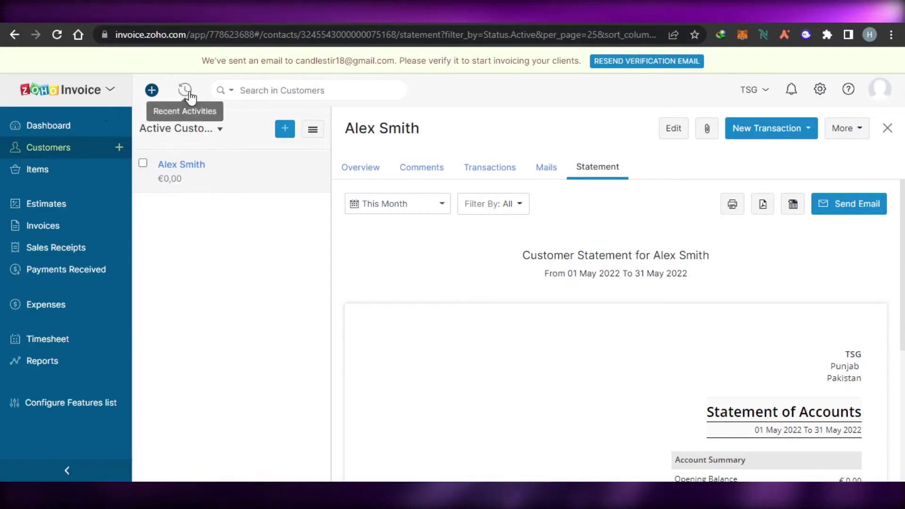
click(367, 171)
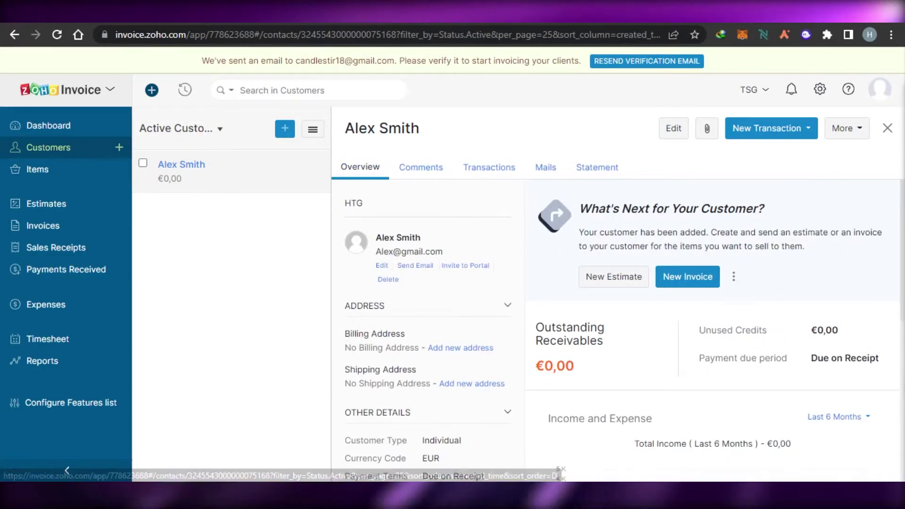
scroll(367, 172, down, 5)
scroll(518, 330, down, 3)
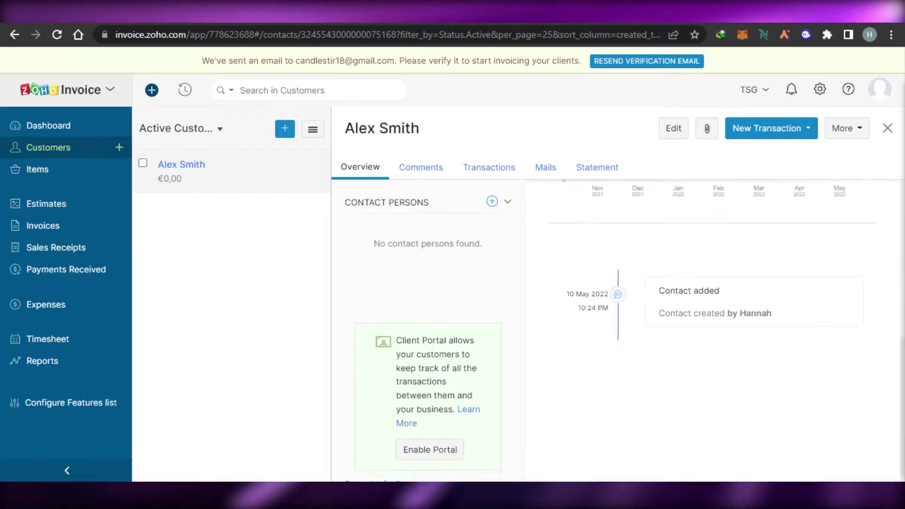
scroll(518, 330, up, 8)
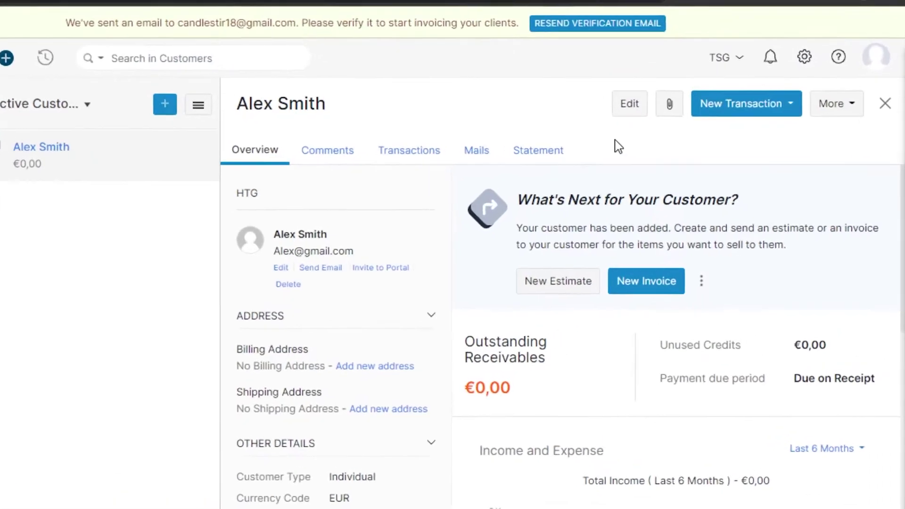
click(784, 109)
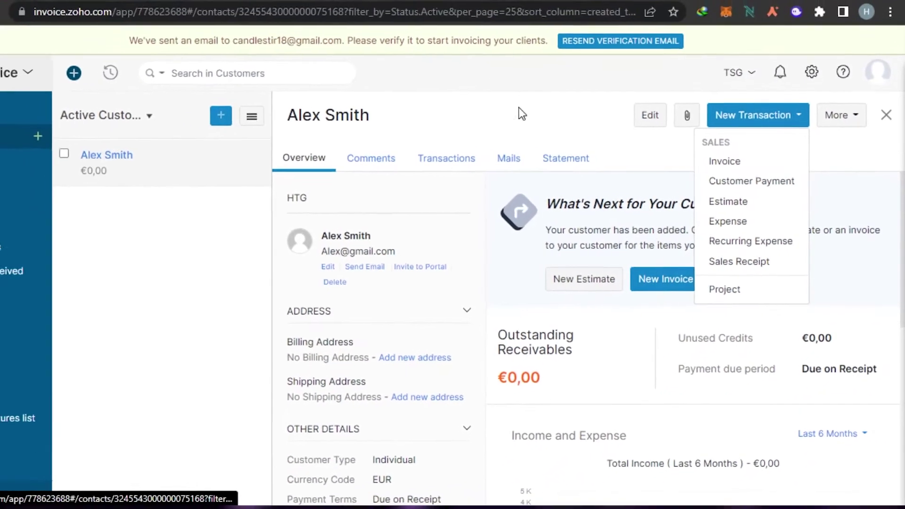
click(139, 338)
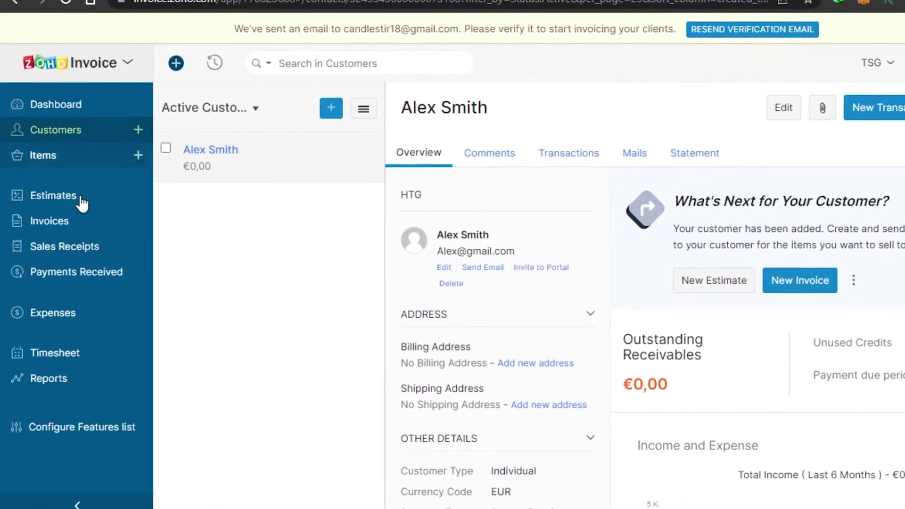
Add a Sessions service item with unit pcs priced at PKR5,000 and save it
click(77, 136)
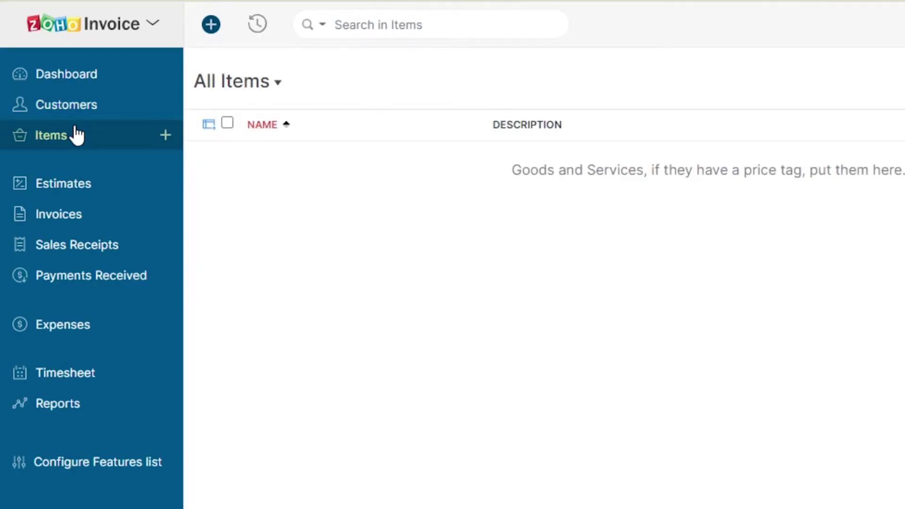
click(166, 137)
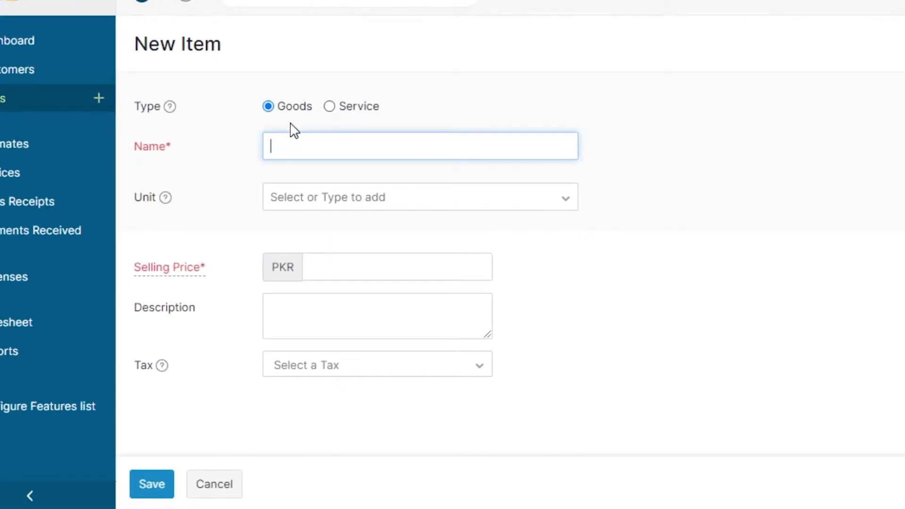
click(329, 107)
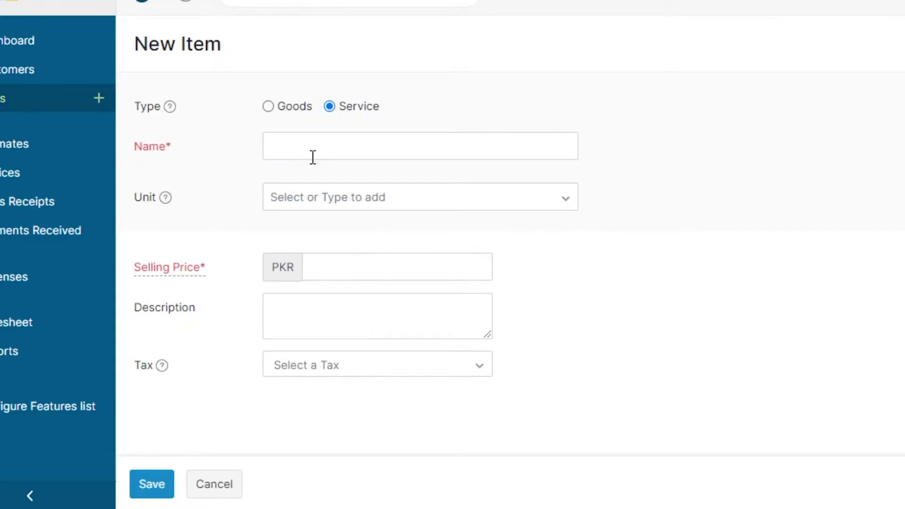
click(416, 205)
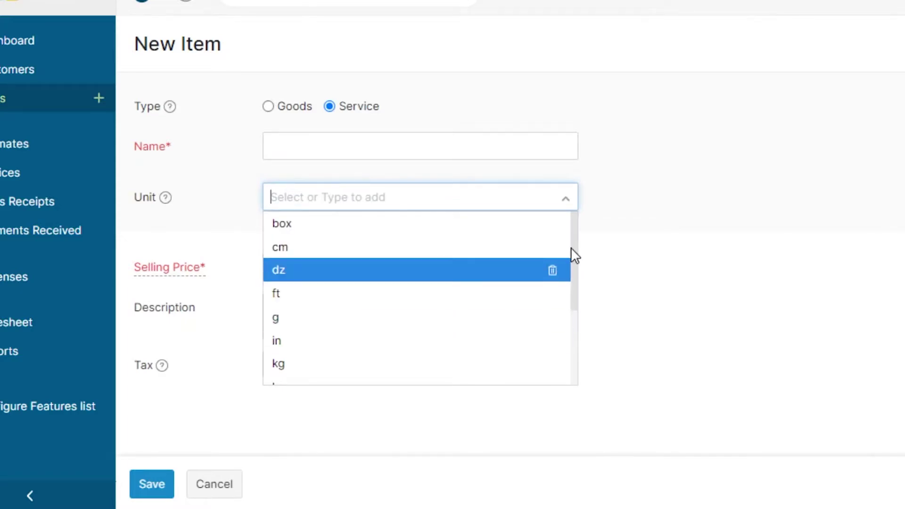
scroll(389, 330, down, 3)
click(388, 377)
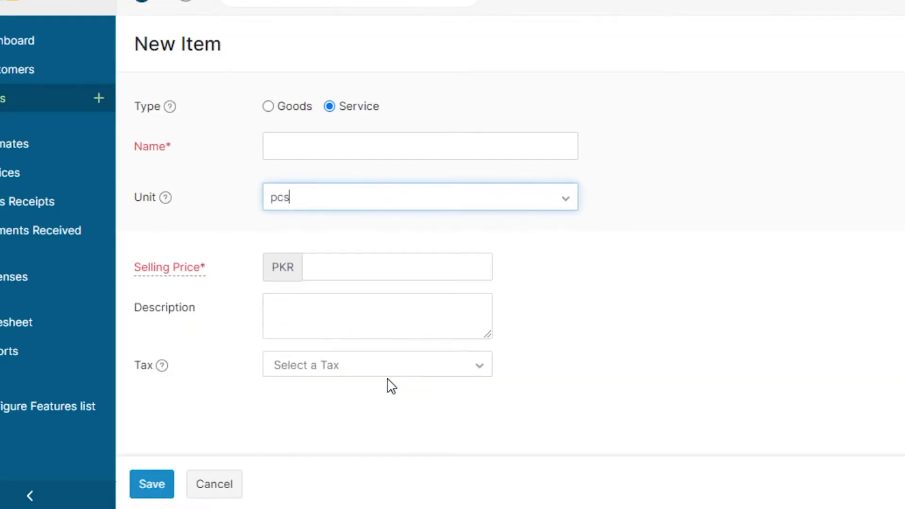
click(345, 263)
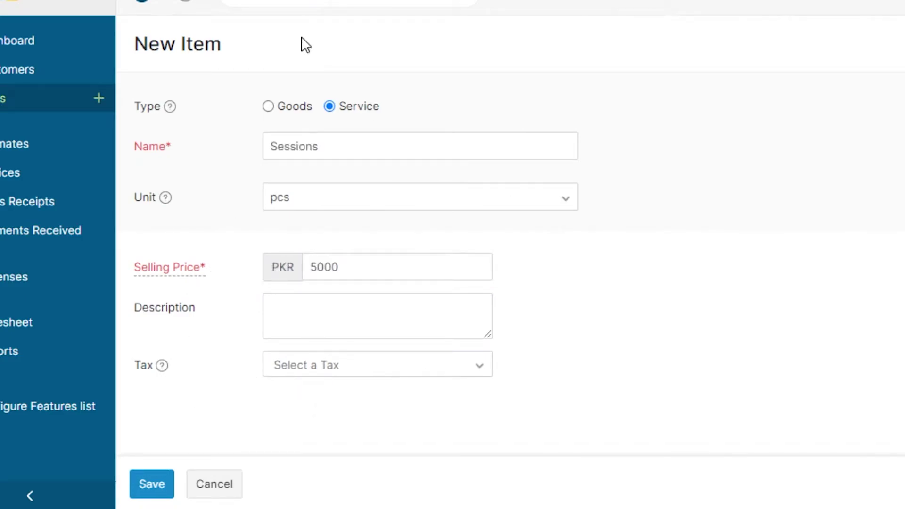
click(156, 483)
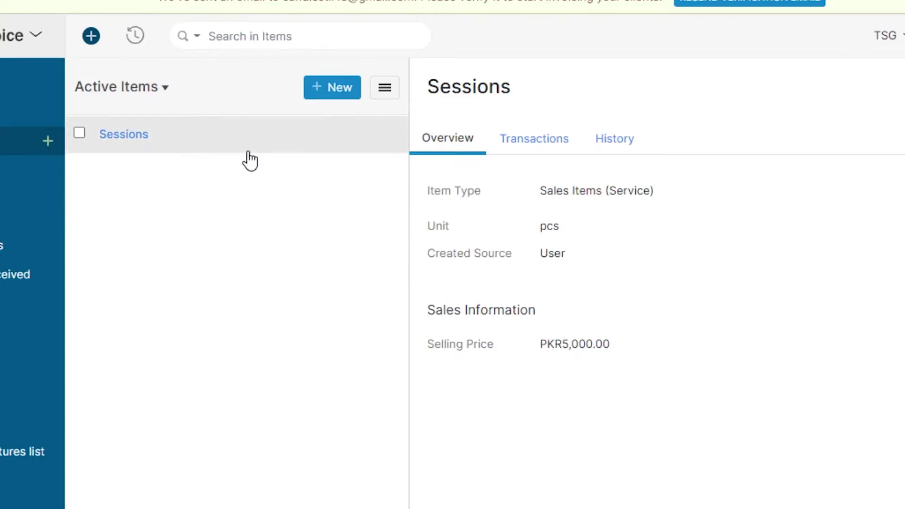
click(329, 90)
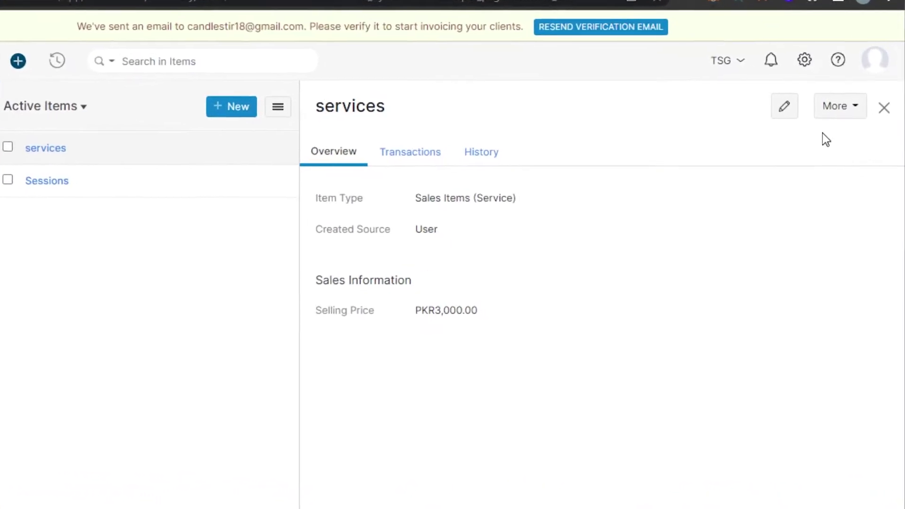
Check the extra actions for the services item, then dismiss them
click(836, 106)
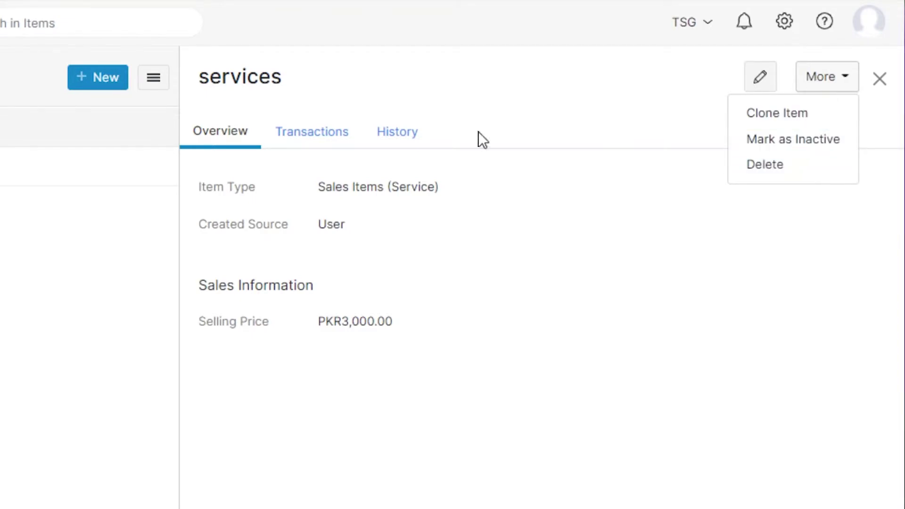
click(278, 150)
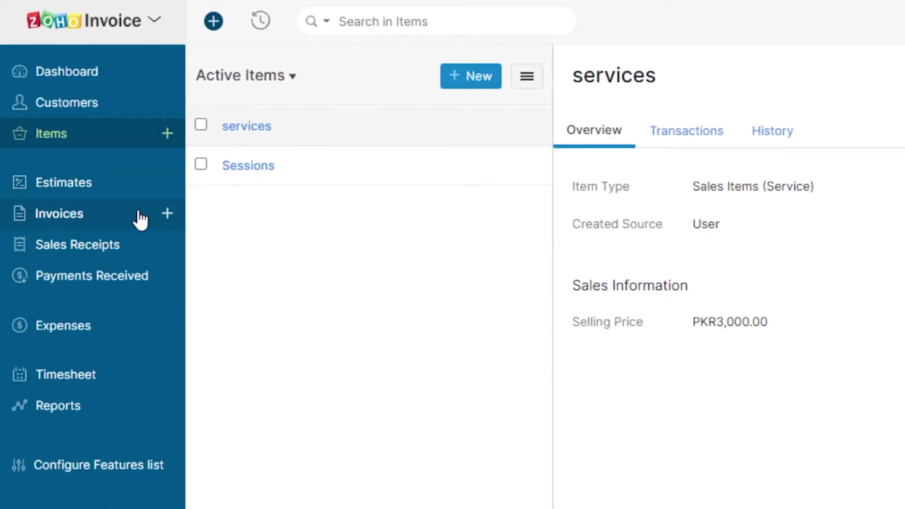
Start a new invoice, skip the preferences prompt, and choose the existing customer
click(171, 214)
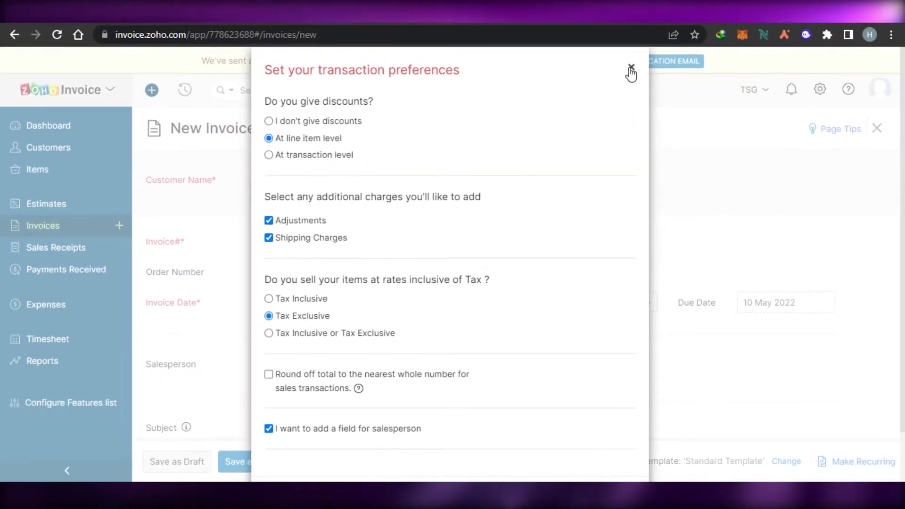
click(630, 70)
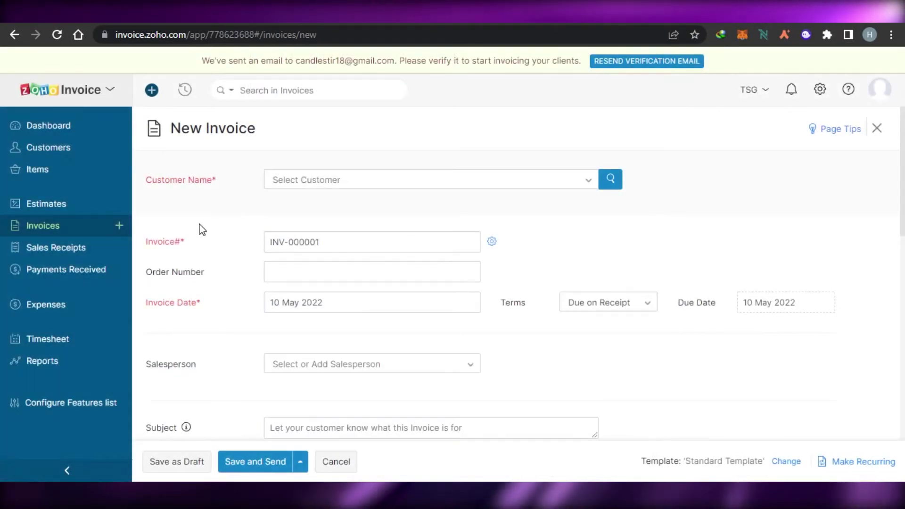
scroll(515, 283, down, 9)
scroll(516, 283, up, 9)
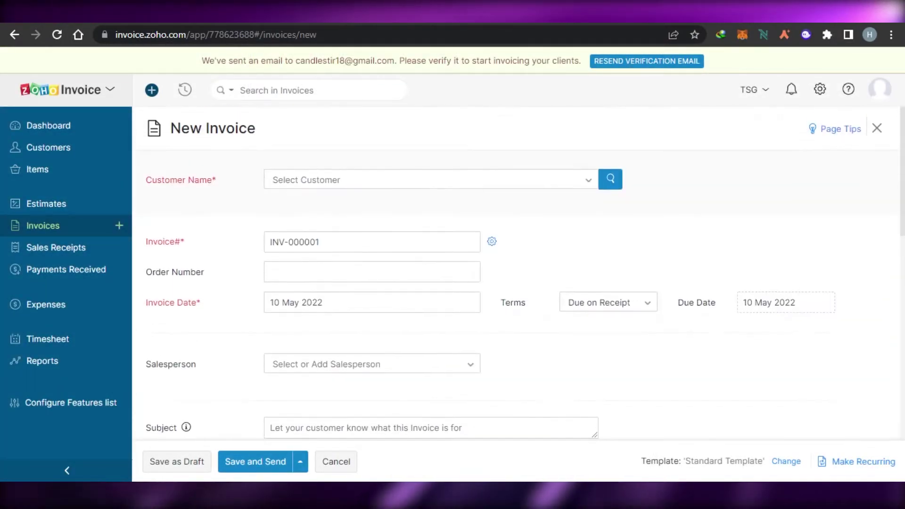
scroll(516, 283, down, 12)
scroll(516, 282, down, 2)
scroll(516, 282, up, 12)
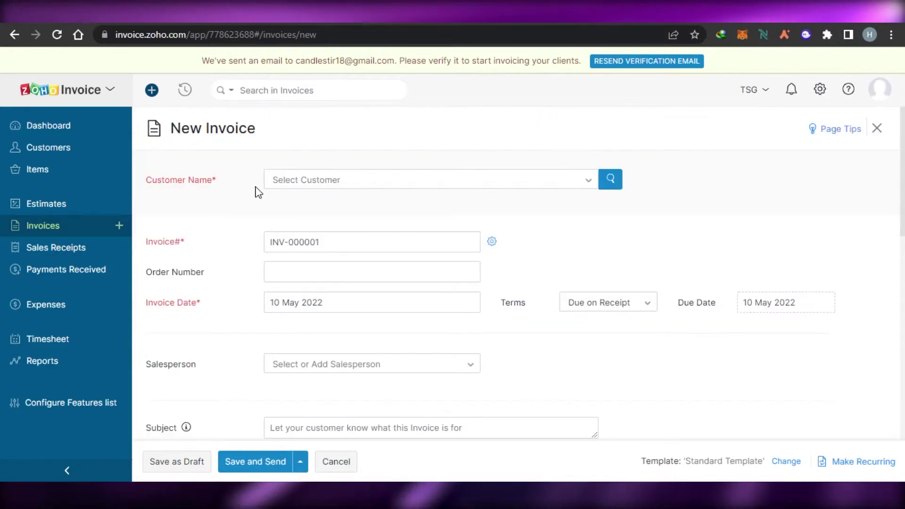
click(347, 187)
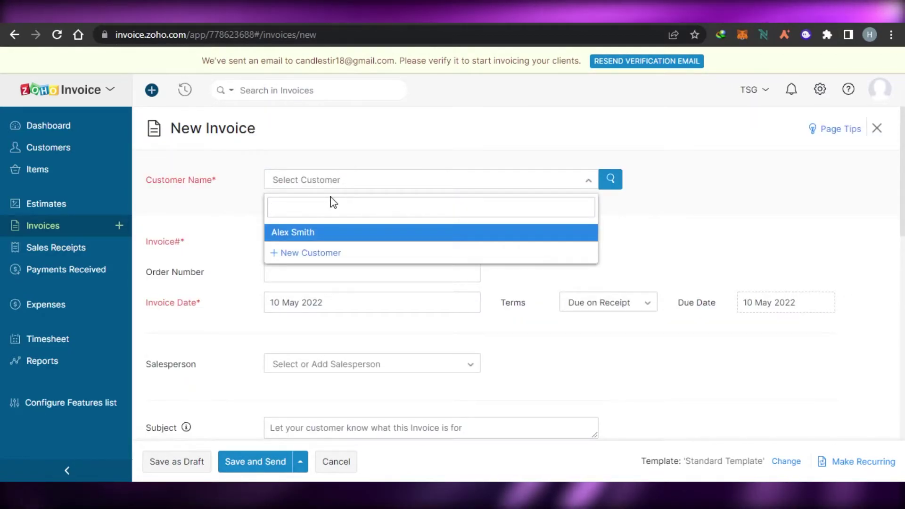
click(313, 231)
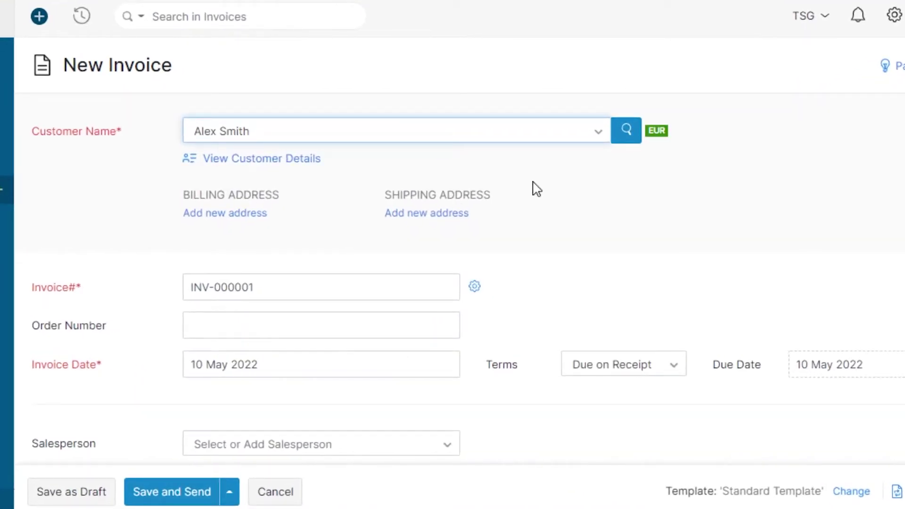
click(584, 139)
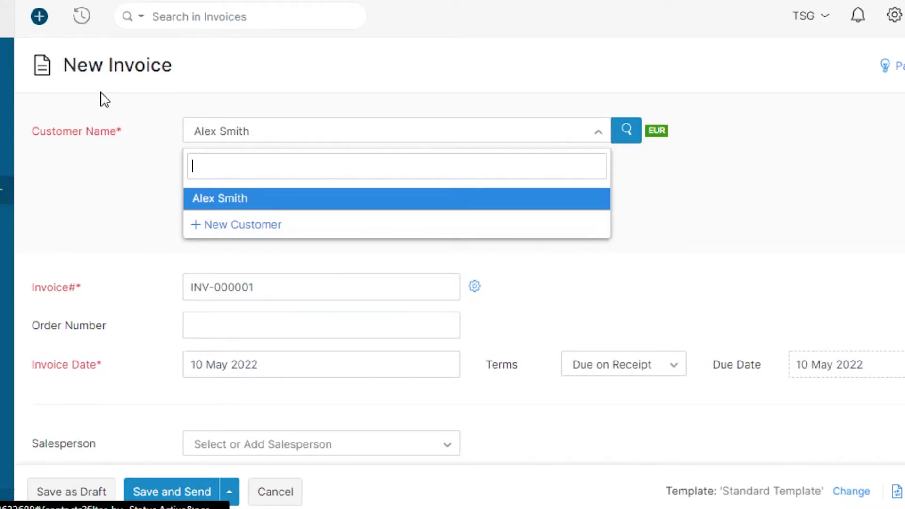
click(215, 195)
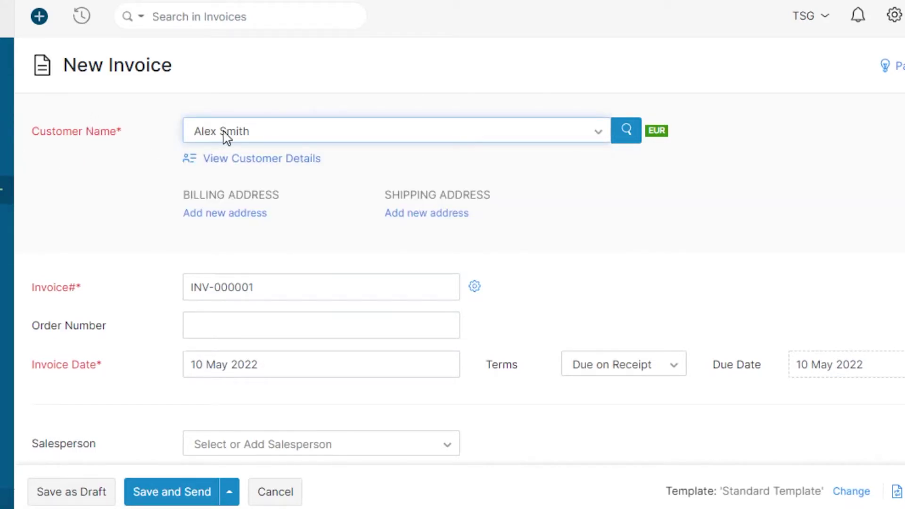
Keep invoice date 10 May 2022 and Due on Receipt terms, and set due date 15 May 2022
scroll(468, 252, down, 4)
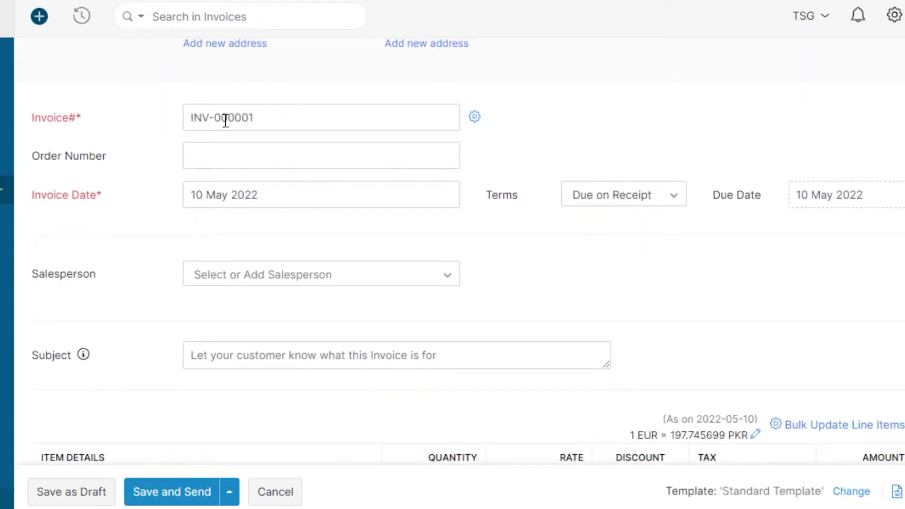
click(247, 153)
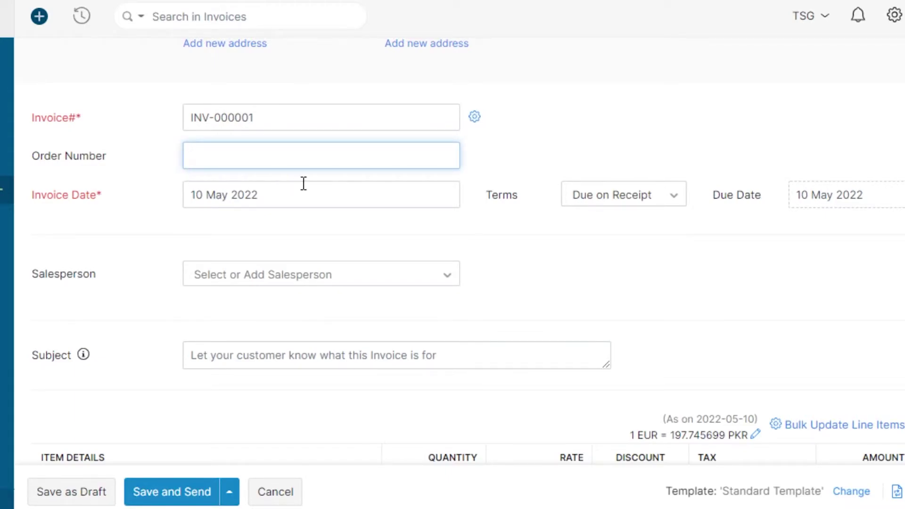
click(296, 197)
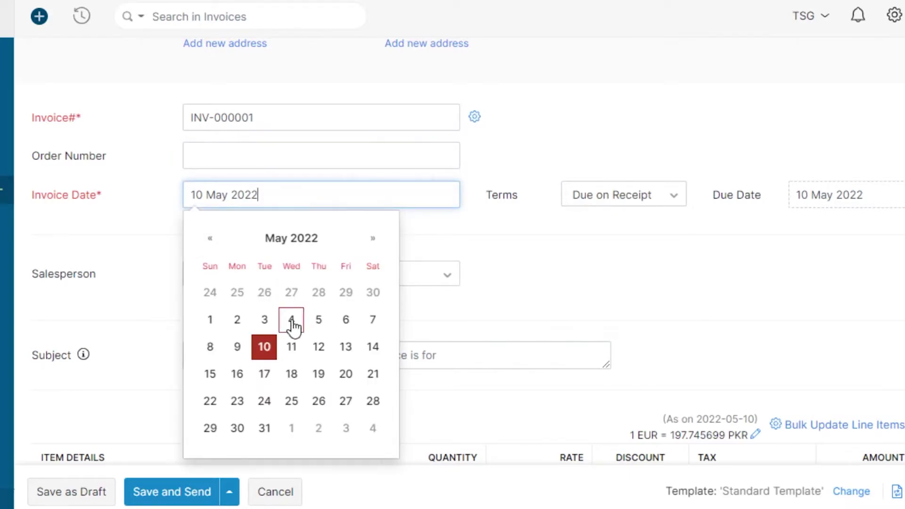
click(264, 347)
scroll(763, 178, down, 2)
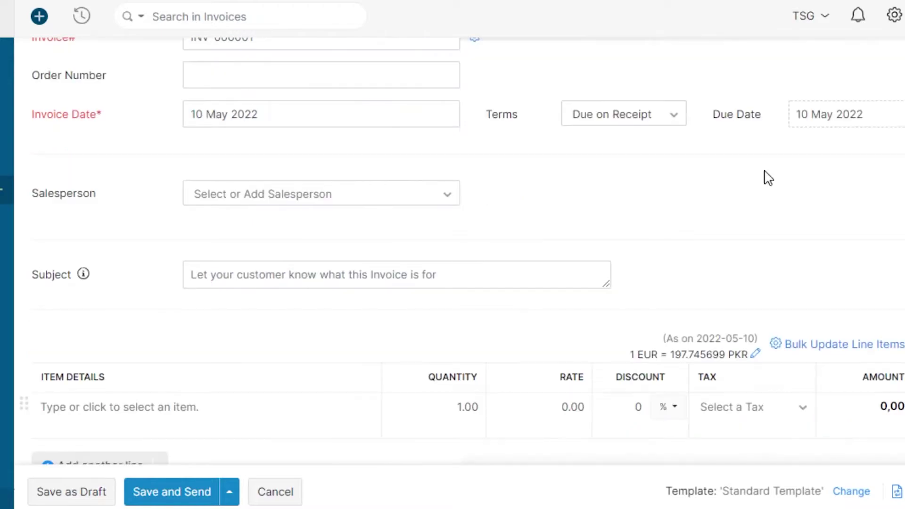
click(633, 115)
scroll(610, 203, up, 1)
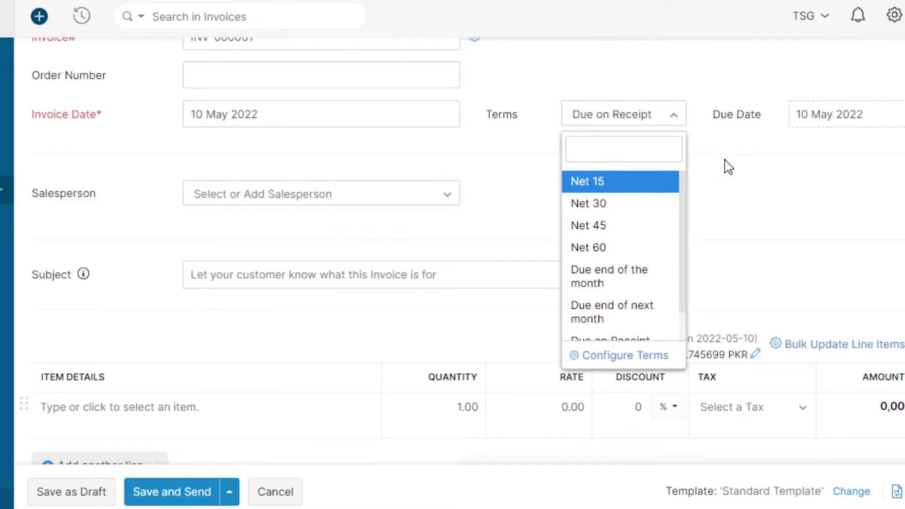
click(776, 196)
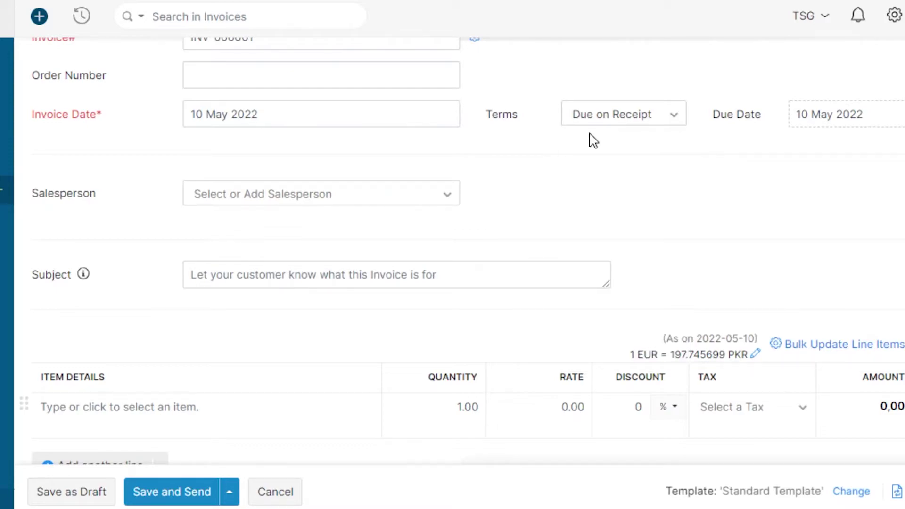
click(848, 114)
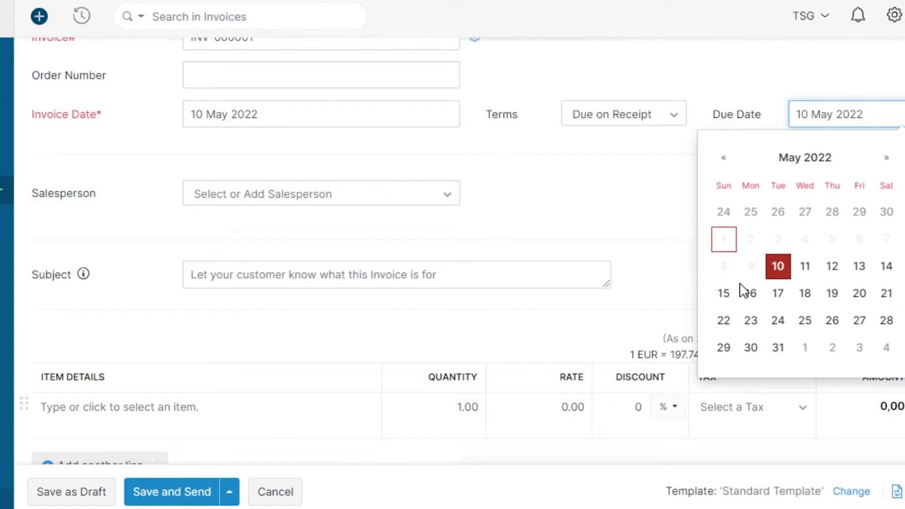
click(724, 301)
scroll(724, 302, down, 2)
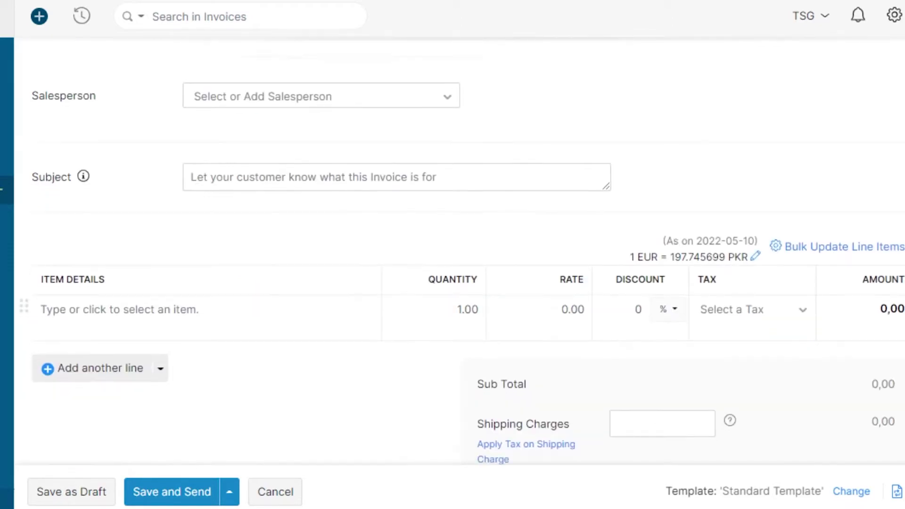
scroll(462, 265, down, 1)
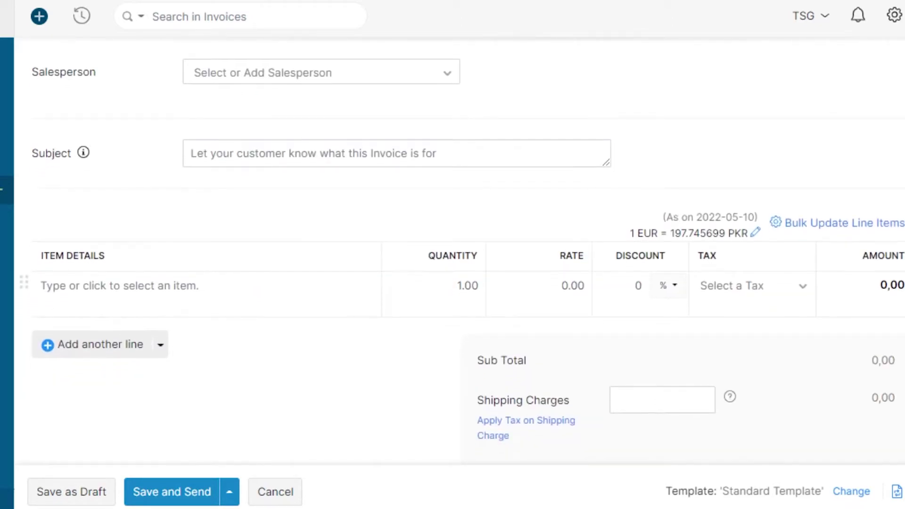
Leave the salesperson empty and enter the subject 'Recent sessisons'
click(330, 72)
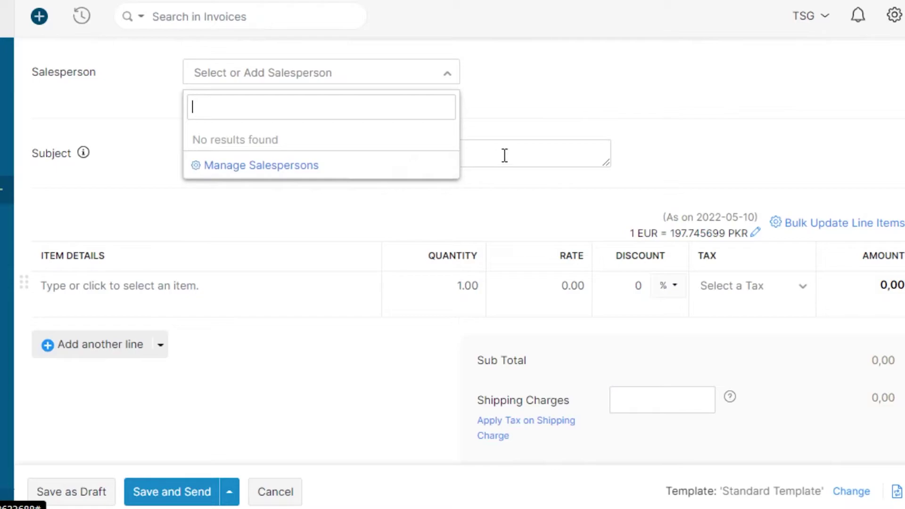
click(610, 118)
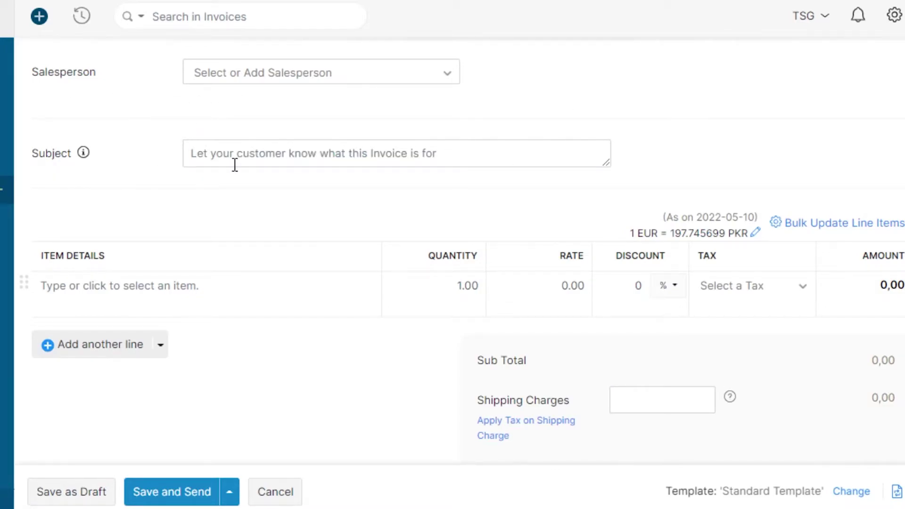
click(323, 155)
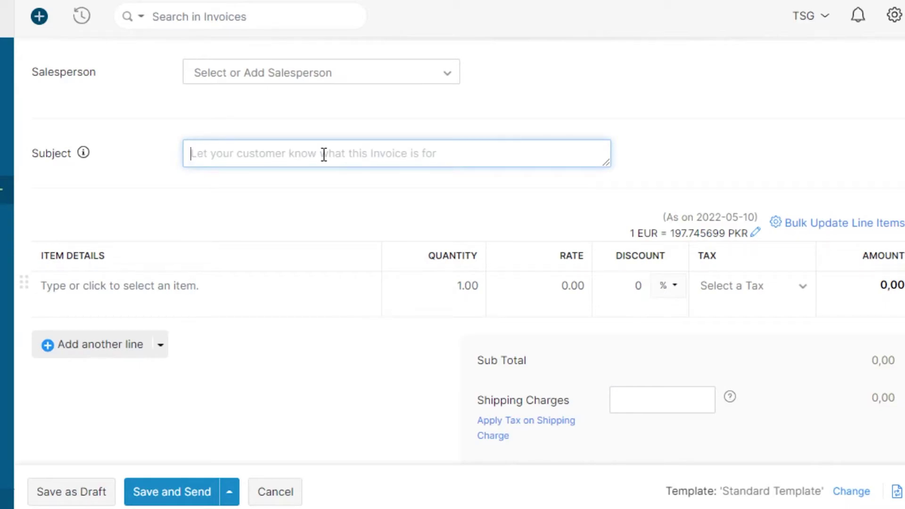
text(S)
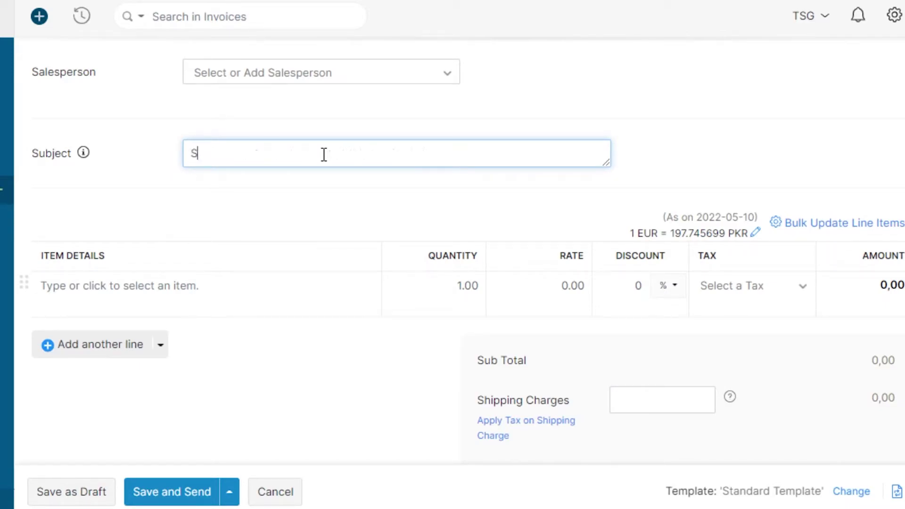
text(essisons)
key(Home)
key(Delete)
text(Recent s)
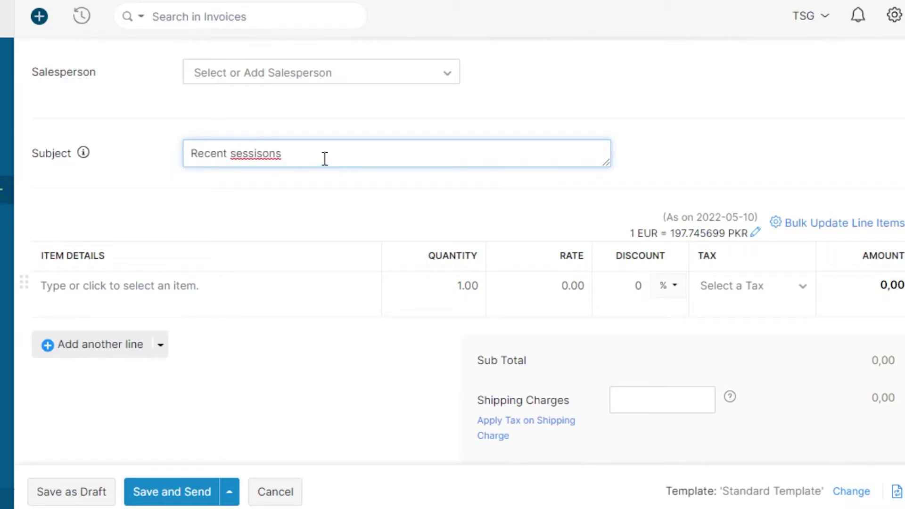
scroll(288, 152, down, 3)
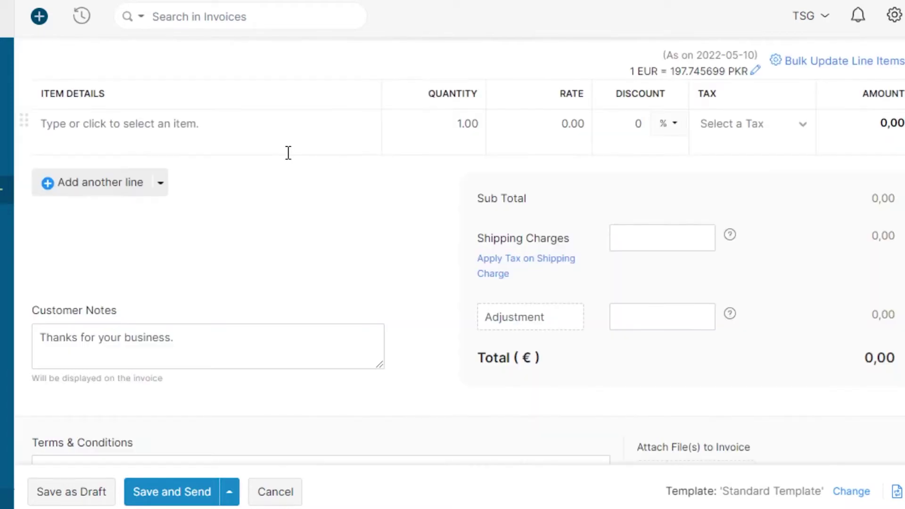
Add the Sessions item to the first line and set its quantity to 2
click(127, 128)
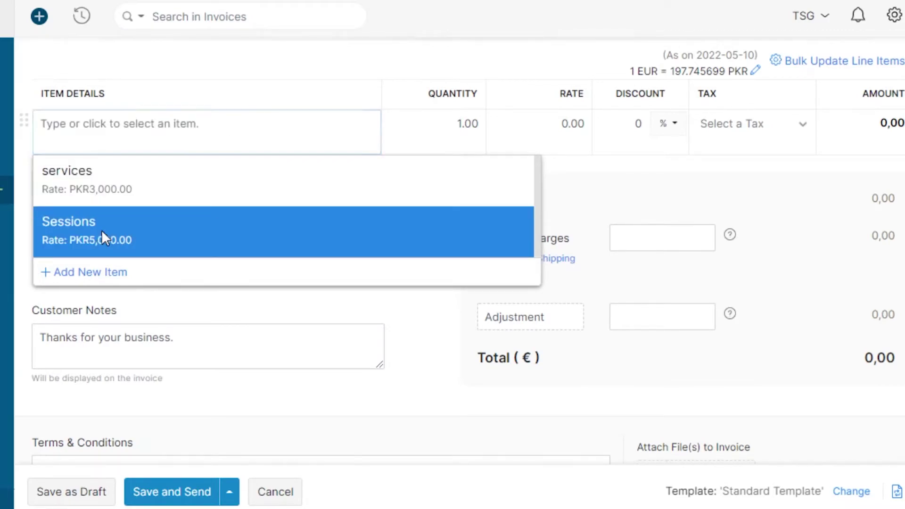
click(102, 233)
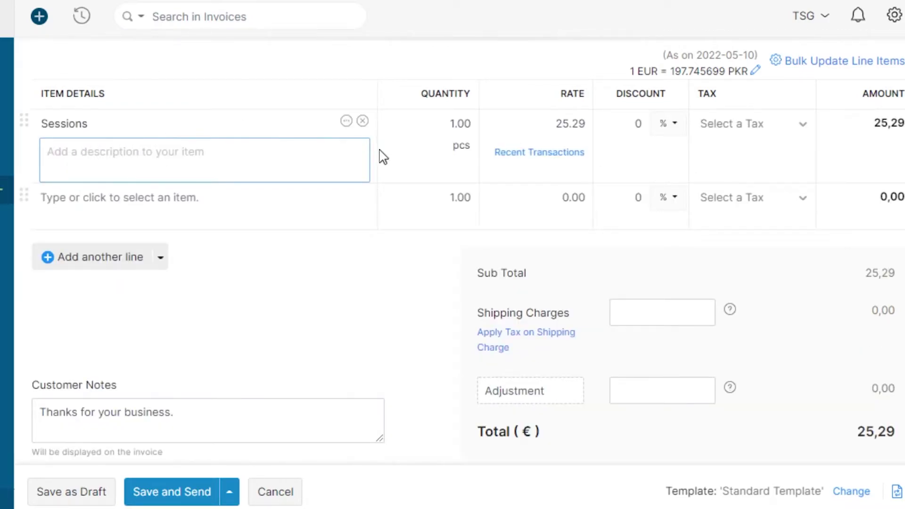
click(455, 126)
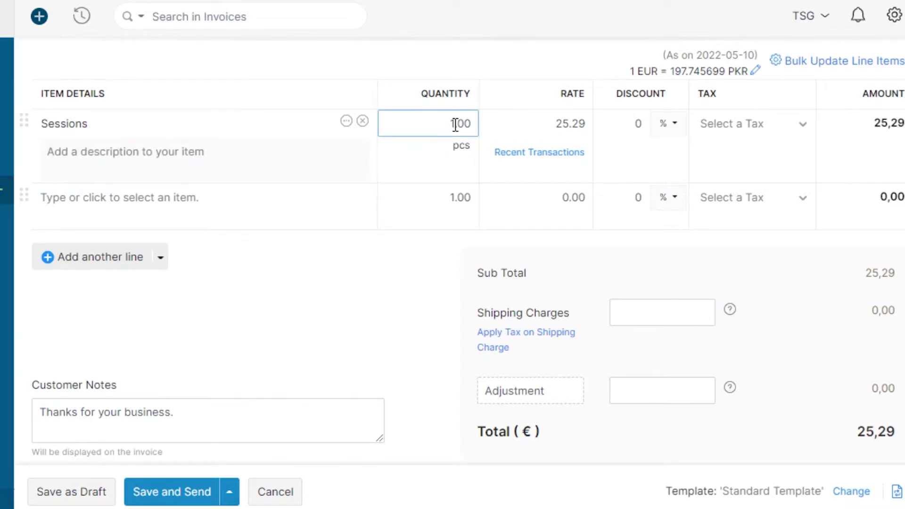
scroll(455, 126, up, 1)
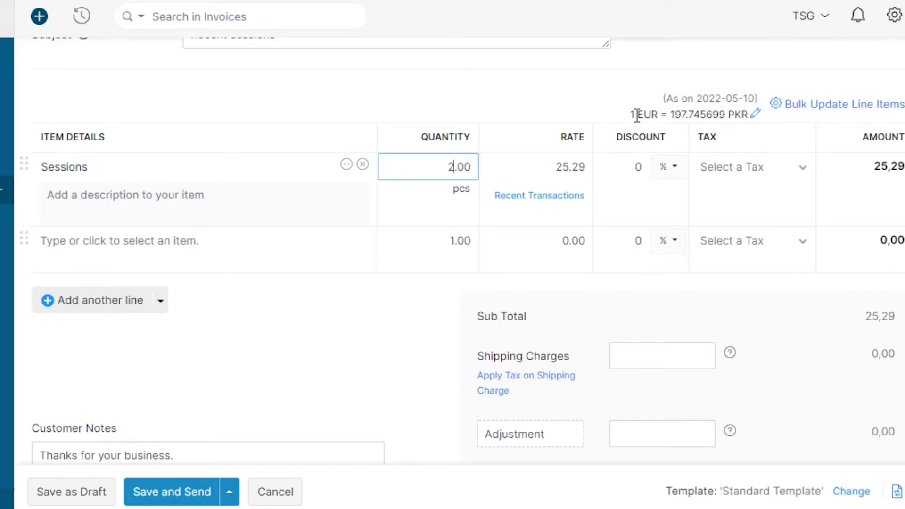
Check the EUR to PKR exchange rate and its date, leaving the 25.29 rate unchanged
drag(631, 115, 745, 115)
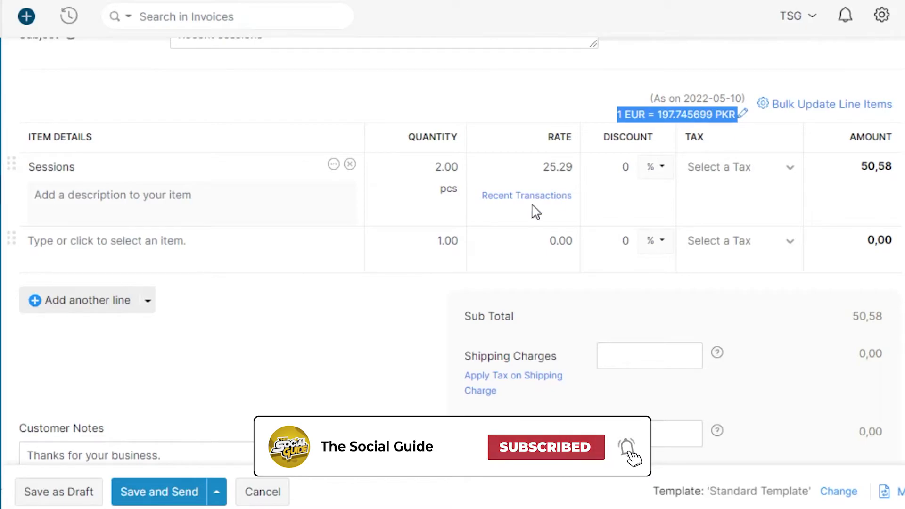
drag(542, 167, 572, 168)
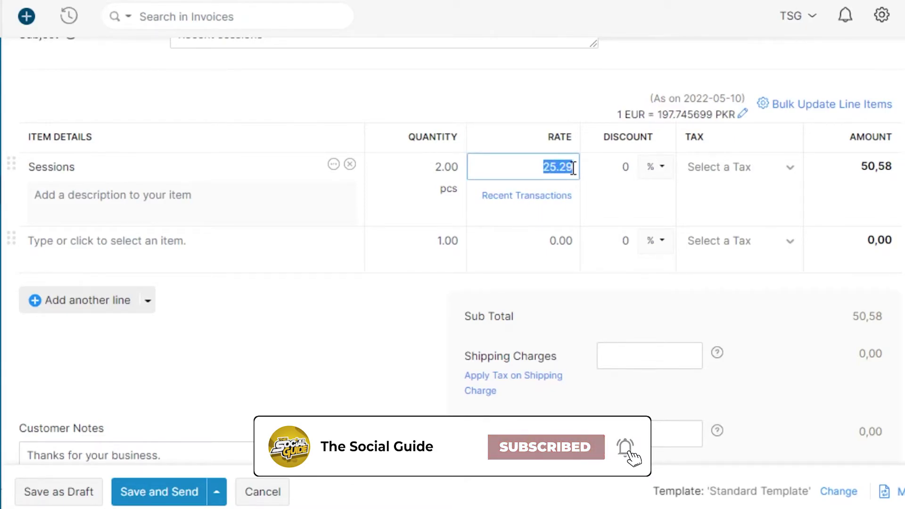
click(573, 168)
scroll(573, 168, down, 2)
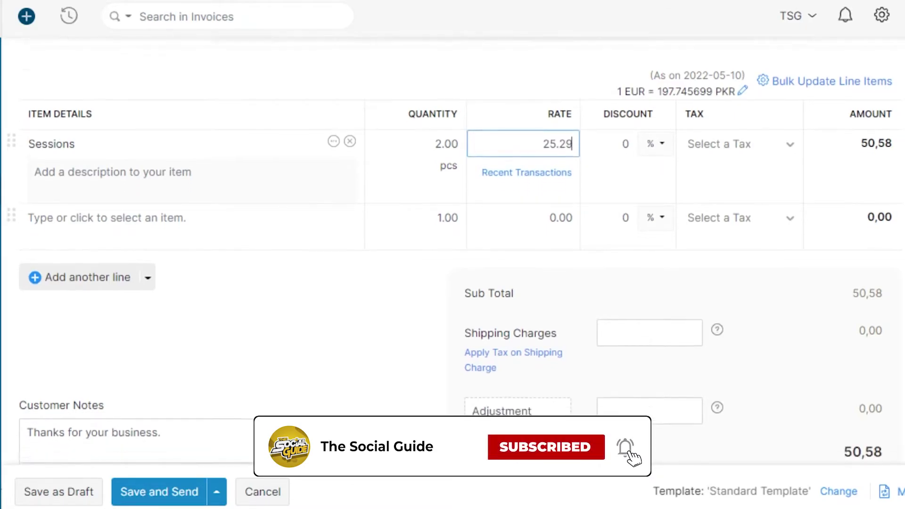
scroll(453, 254, down, 2)
scroll(452, 254, up, 3)
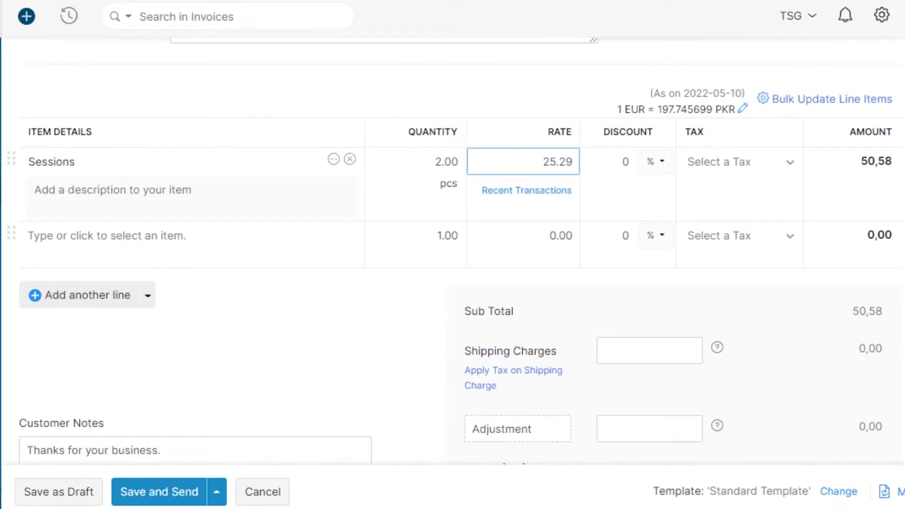
click(866, 161)
drag(625, 107, 765, 109)
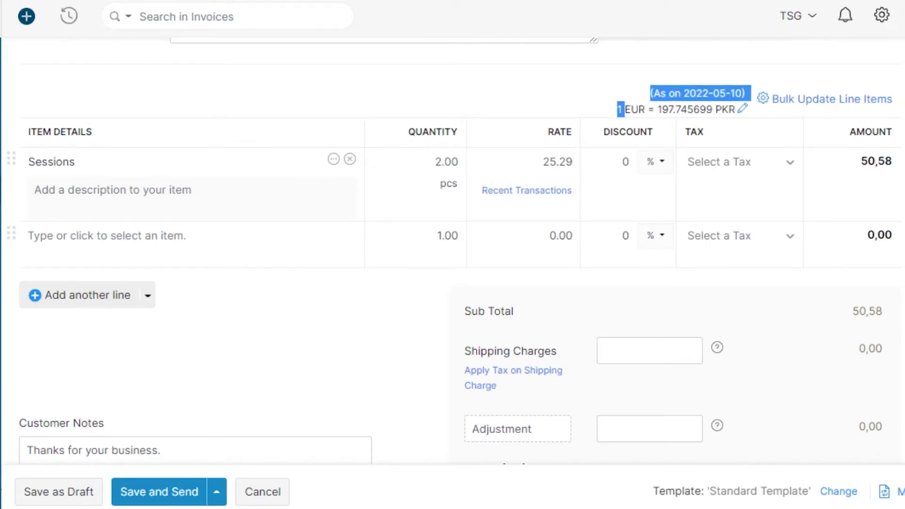
scroll(452, 254, down, 5)
scroll(453, 255, up, 5)
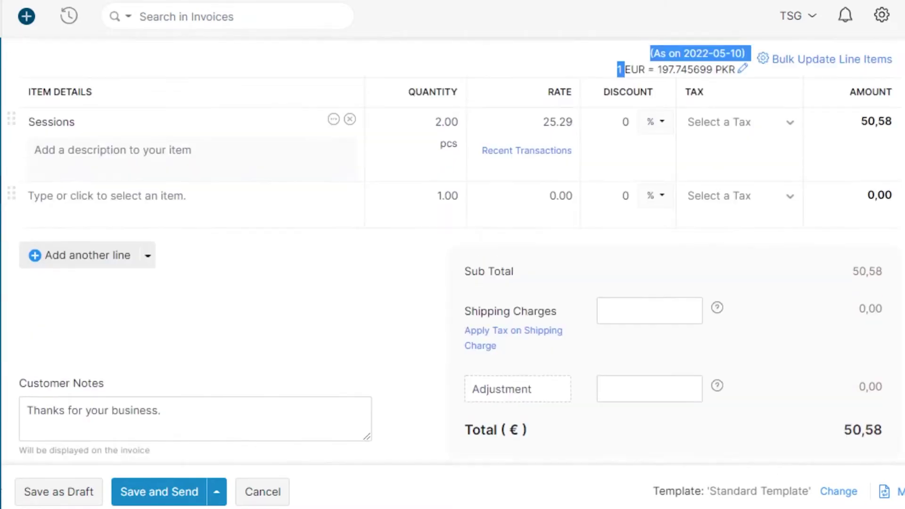
scroll(192, 187, up, 1)
scroll(192, 187, down, 1)
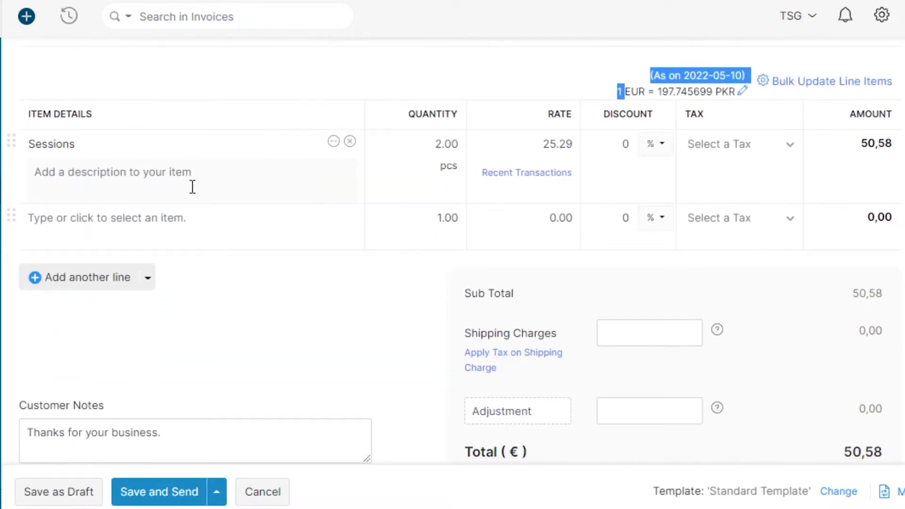
Add a services line at rate 15.17 with quantity 4
click(78, 225)
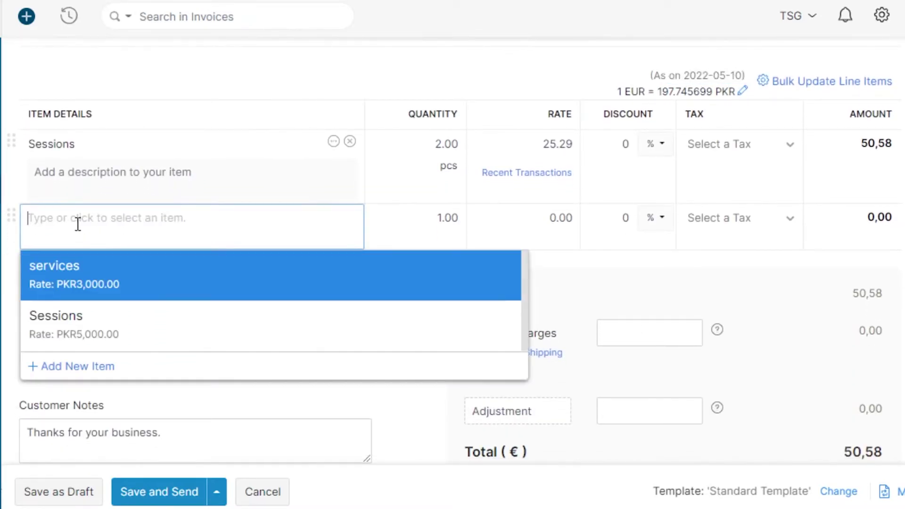
click(81, 278)
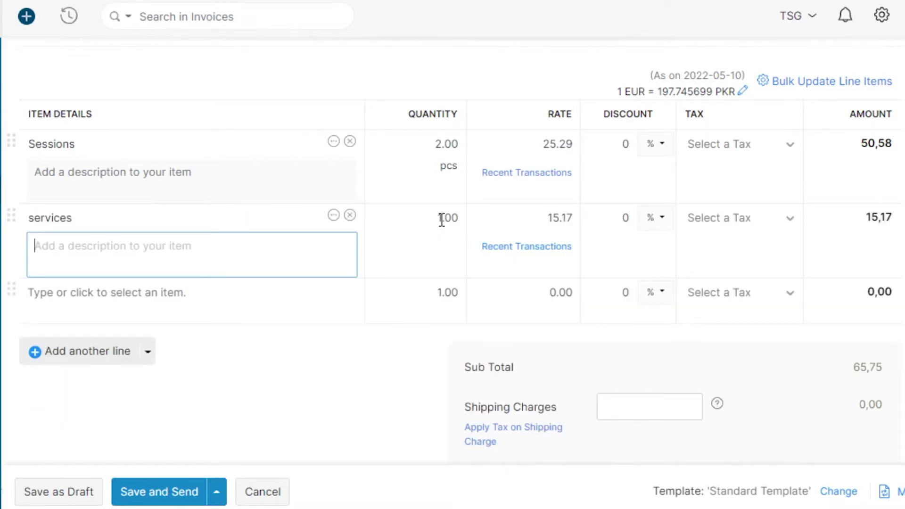
click(443, 220)
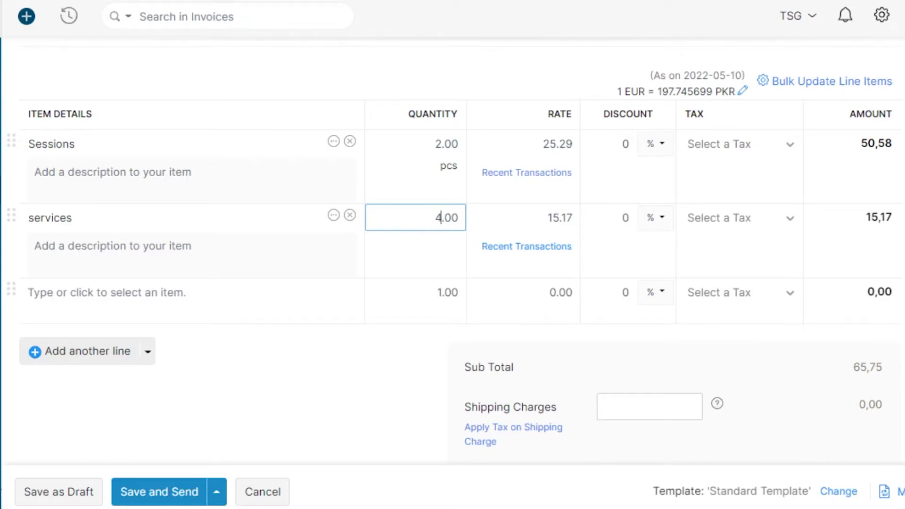
text(4)
scroll(485, 254, down, 5)
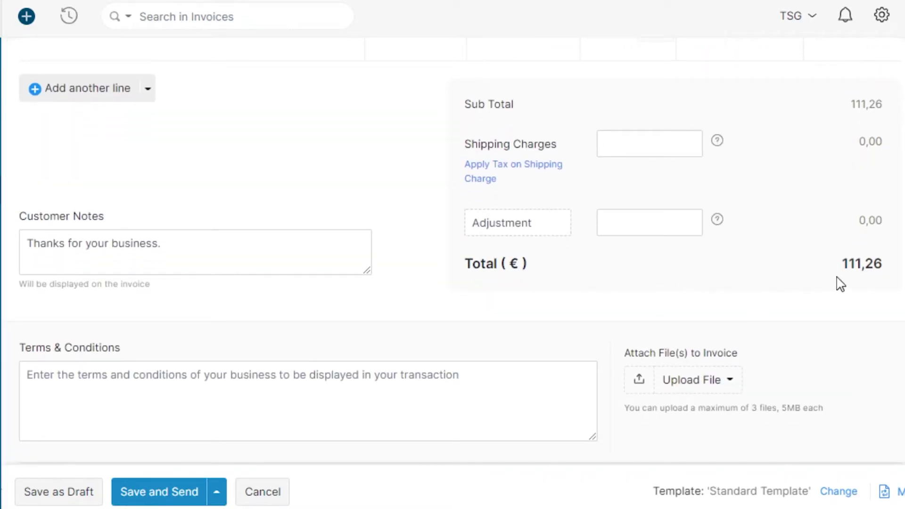
scroll(452, 254, up, 6)
scroll(453, 255, down, 3)
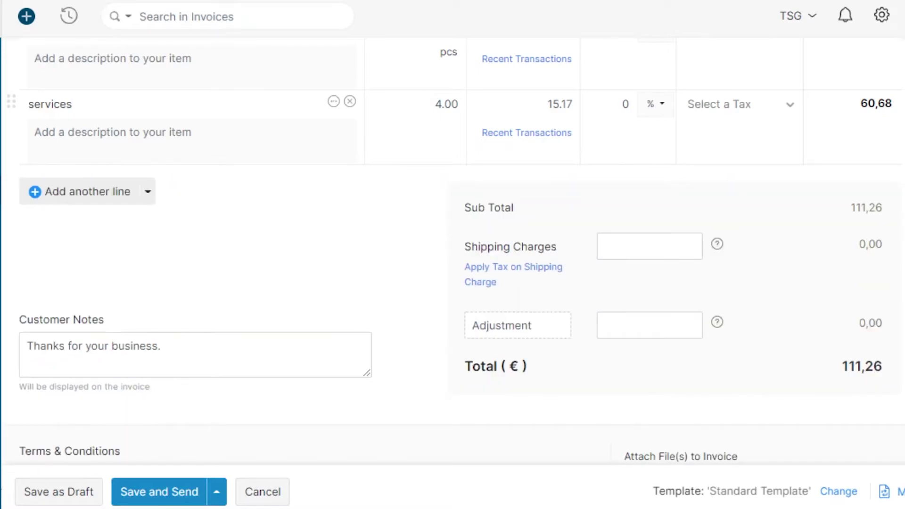
scroll(581, 116, up, 3)
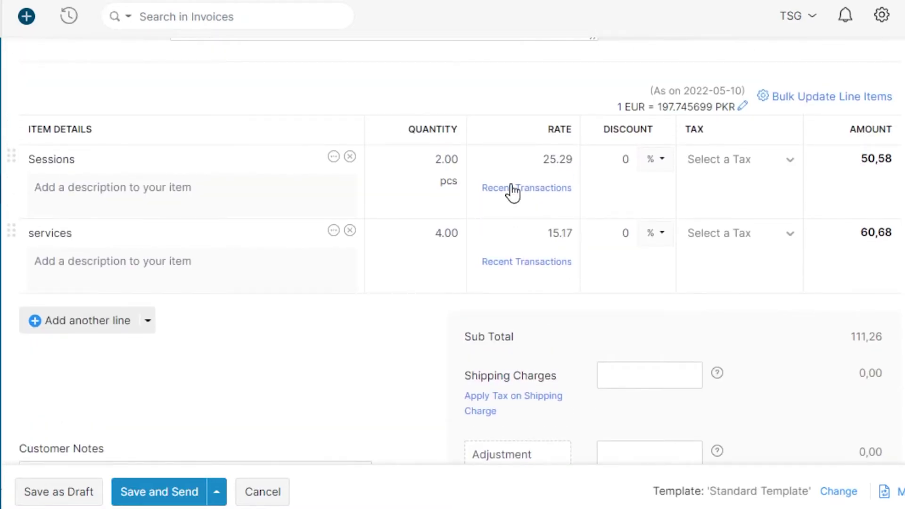
Add another empty item line and look over the invoice totals
click(81, 325)
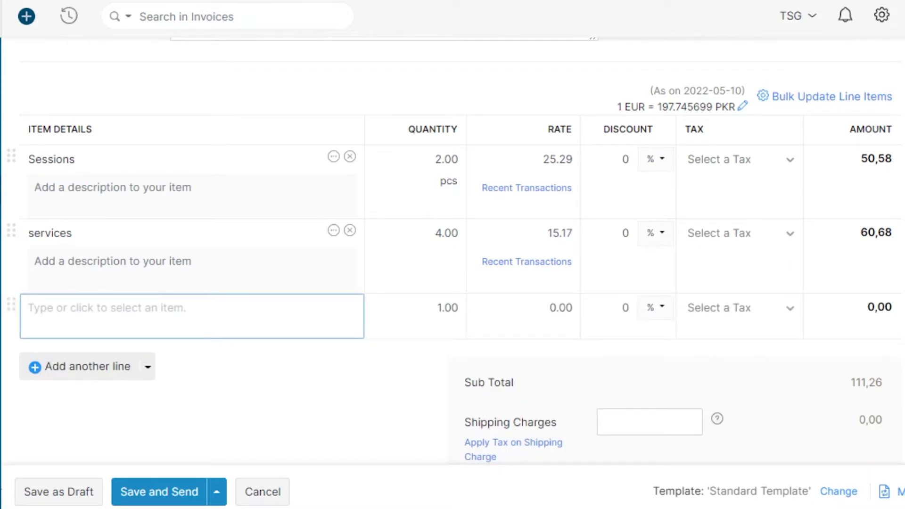
scroll(453, 250, down, 4)
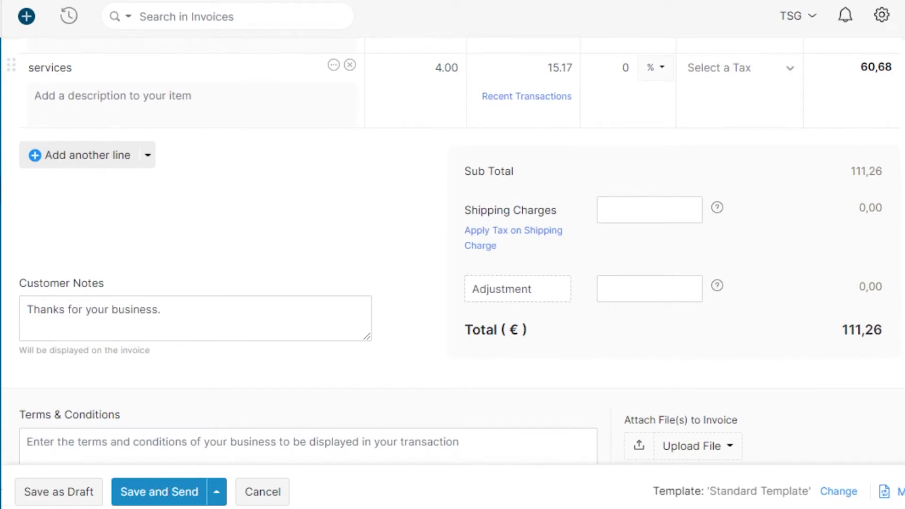
scroll(558, 210, up, 5)
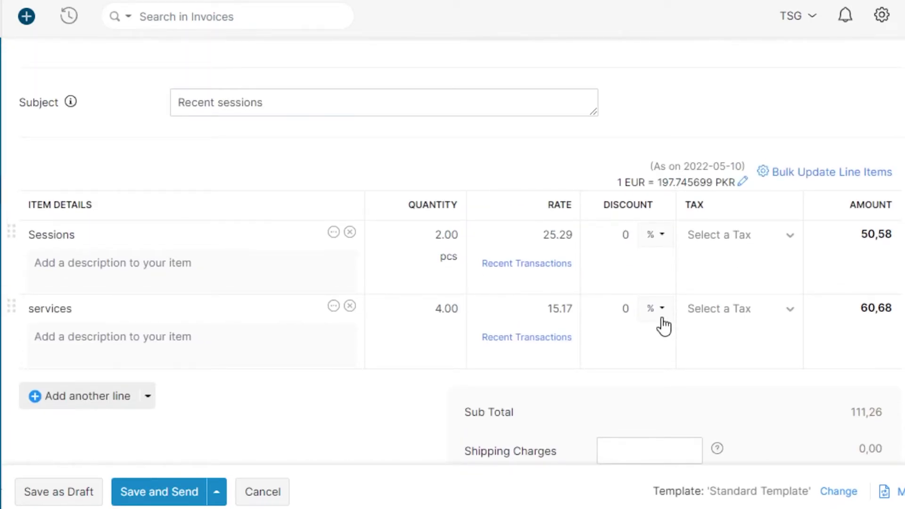
scroll(540, 215, down, 2)
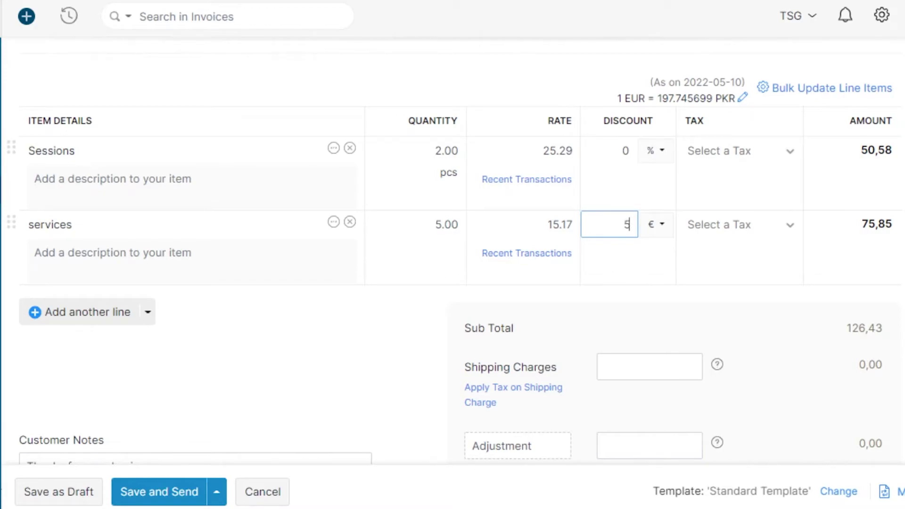
scroll(453, 254, down, 1)
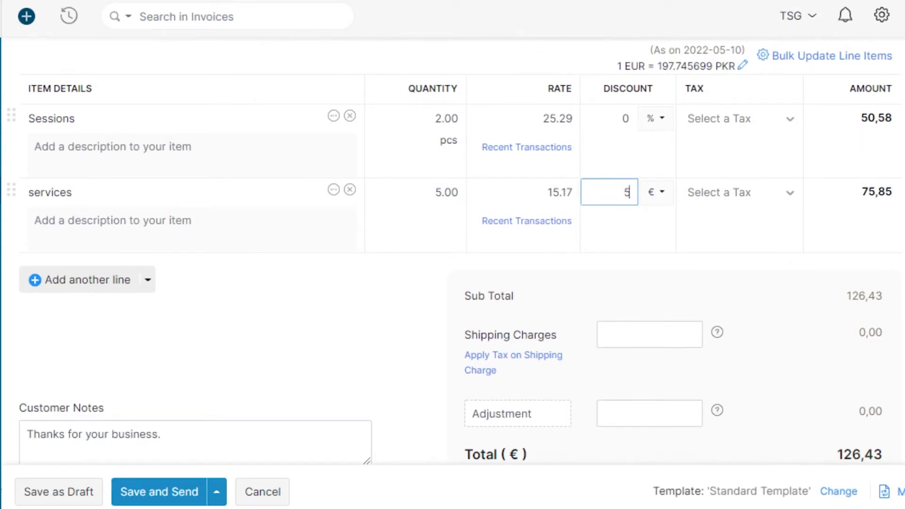
scroll(505, 109, down, 1)
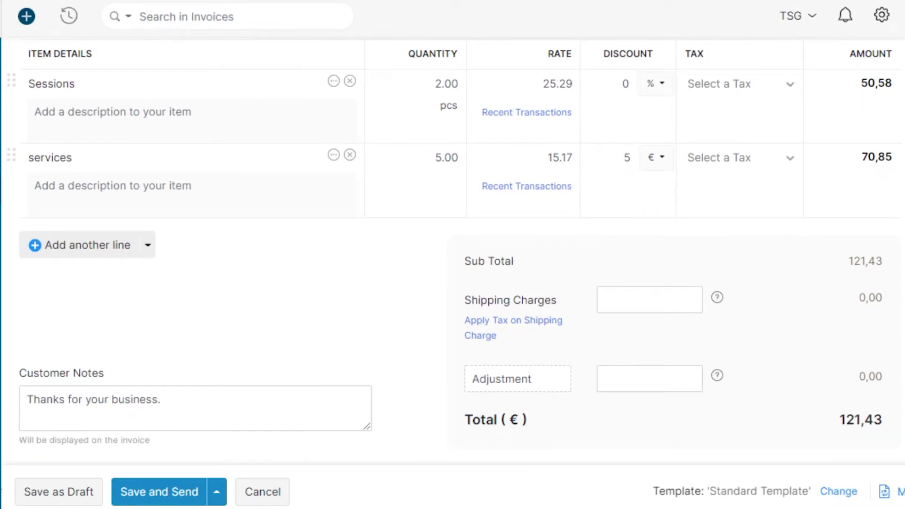
scroll(452, 254, down, 7)
scroll(453, 254, up, 7)
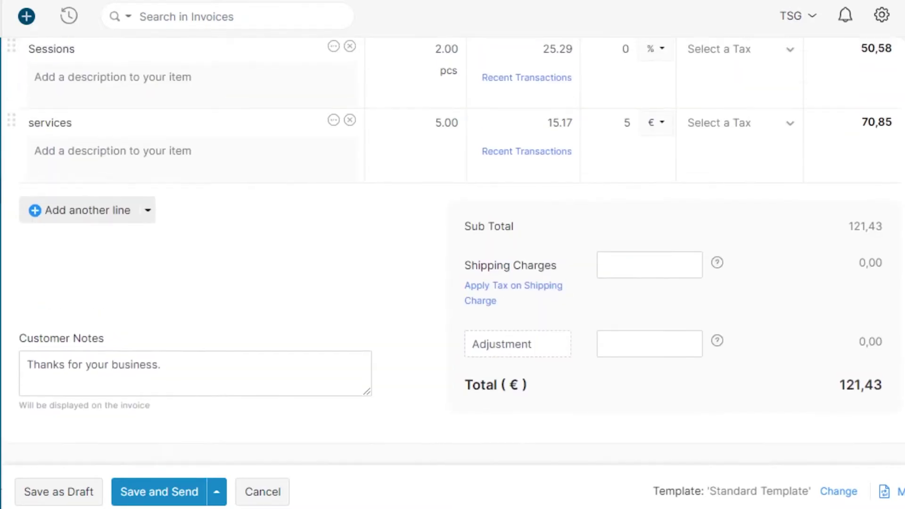
scroll(452, 254, up, 4)
scroll(453, 254, down, 12)
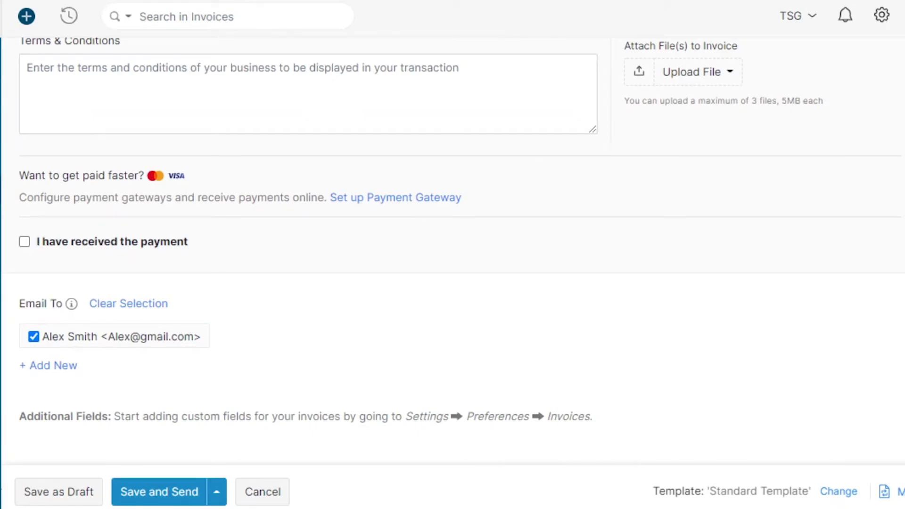
scroll(452, 254, up, 13)
scroll(453, 254, down, 6)
scroll(452, 254, up, 8)
scroll(452, 255, down, 15)
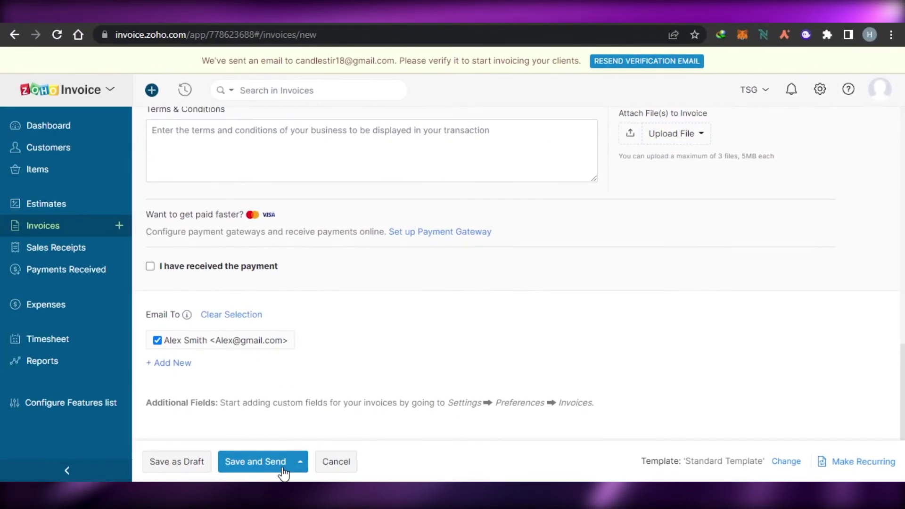
Save the €121,43 invoice as a draft from the Save and Send options
click(300, 461)
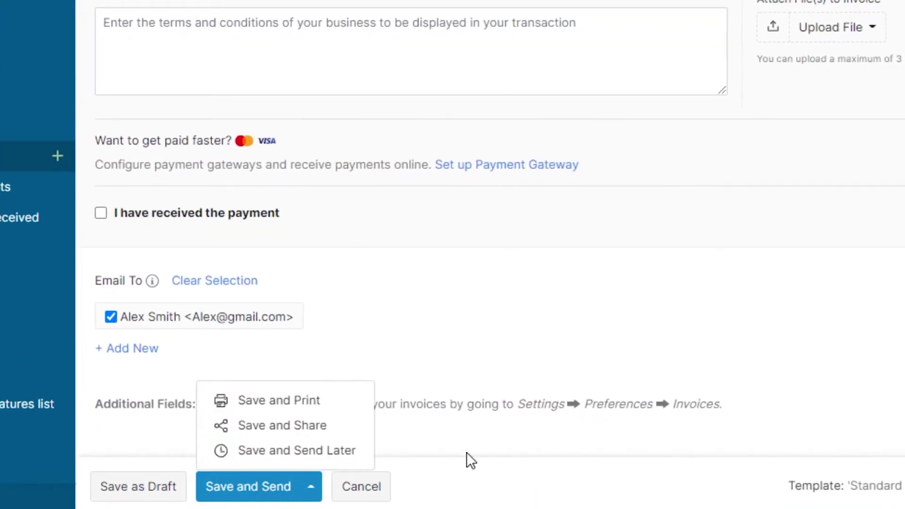
click(174, 483)
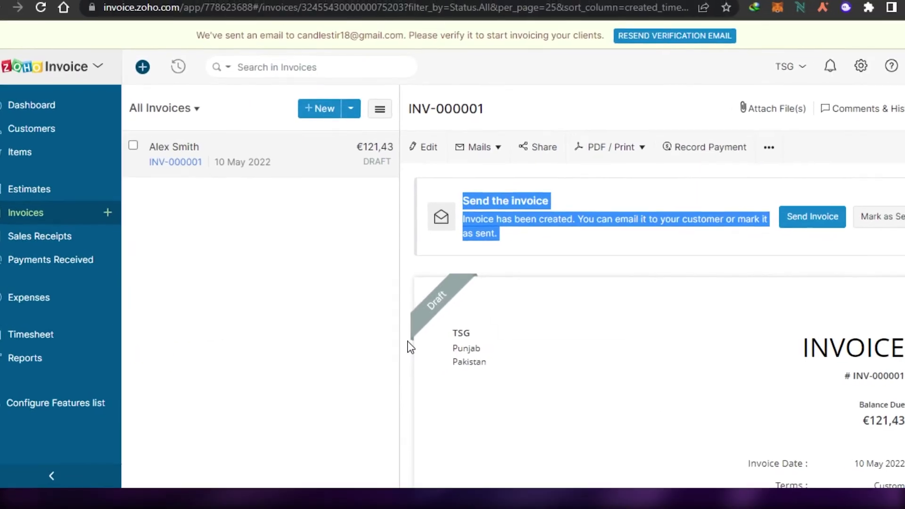
click(878, 312)
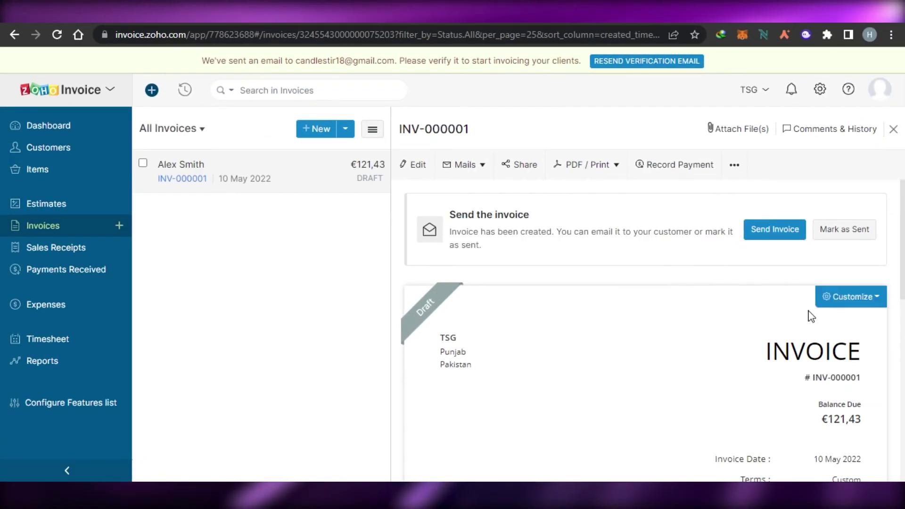
scroll(707, 330, down, 5)
scroll(645, 330, up, 5)
scroll(645, 329, down, 9)
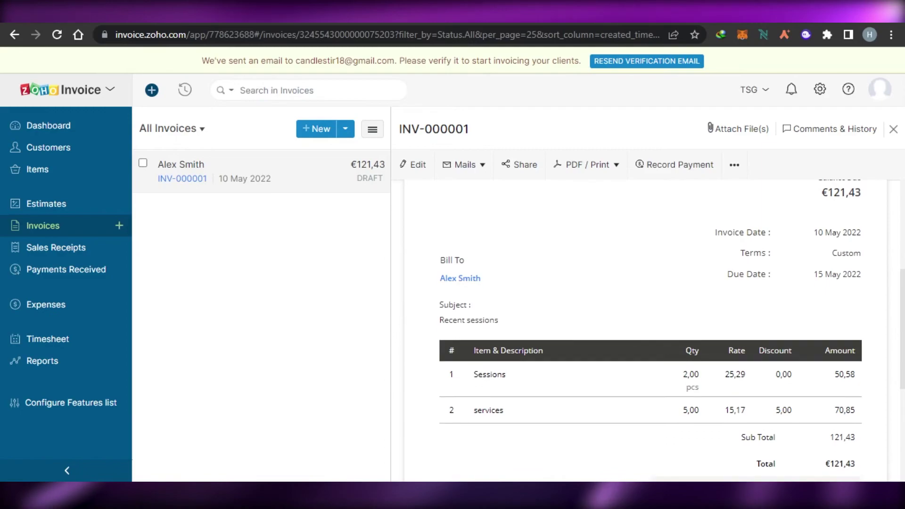
scroll(645, 329, up, 10)
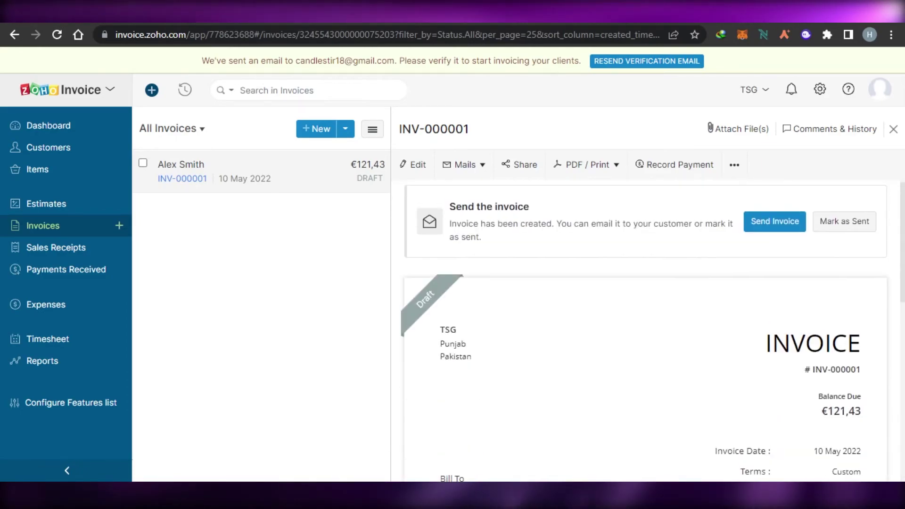
scroll(645, 329, down, 6)
scroll(645, 330, up, 4)
scroll(777, 359, up, 1)
scroll(777, 359, down, 2)
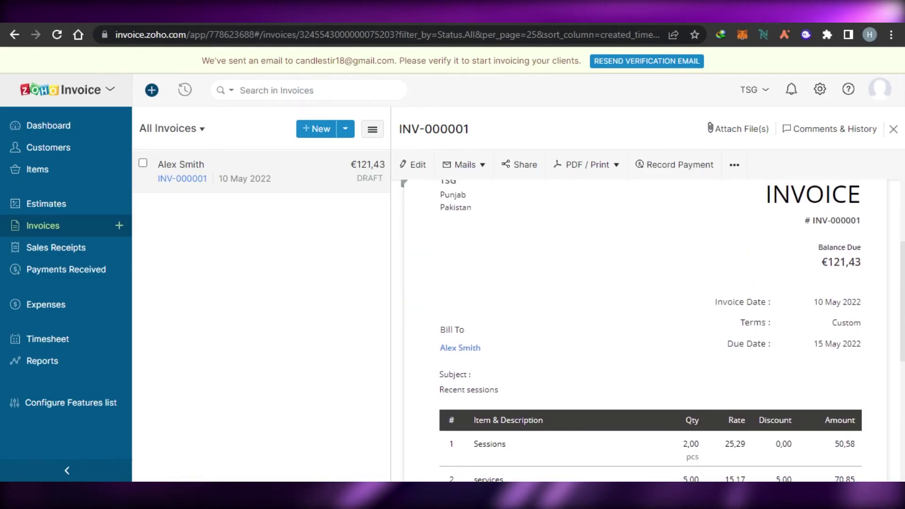
scroll(777, 360, up, 1)
scroll(801, 283, down, 1)
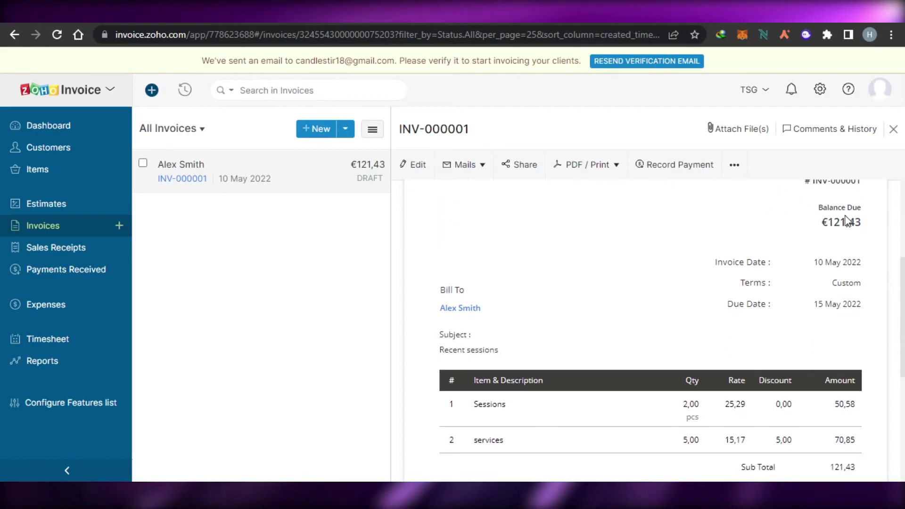
scroll(655, 325, down, 3)
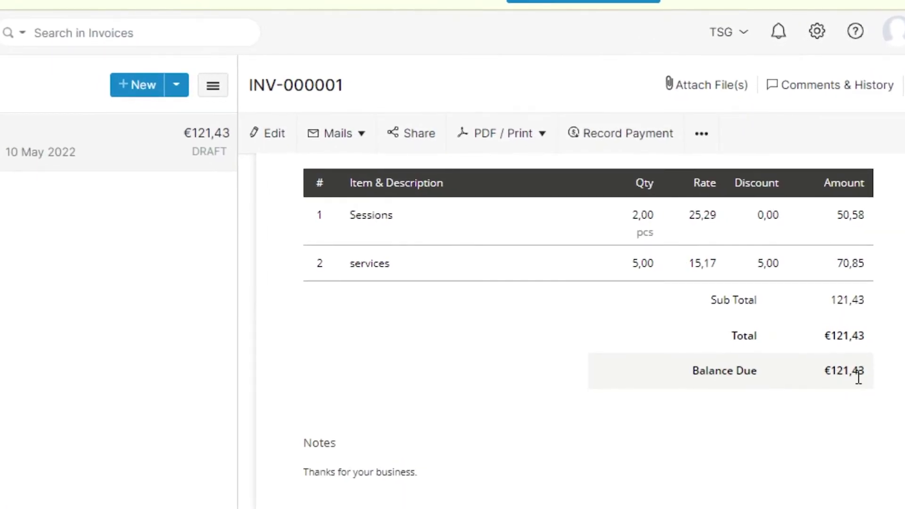
drag(822, 372, 862, 372)
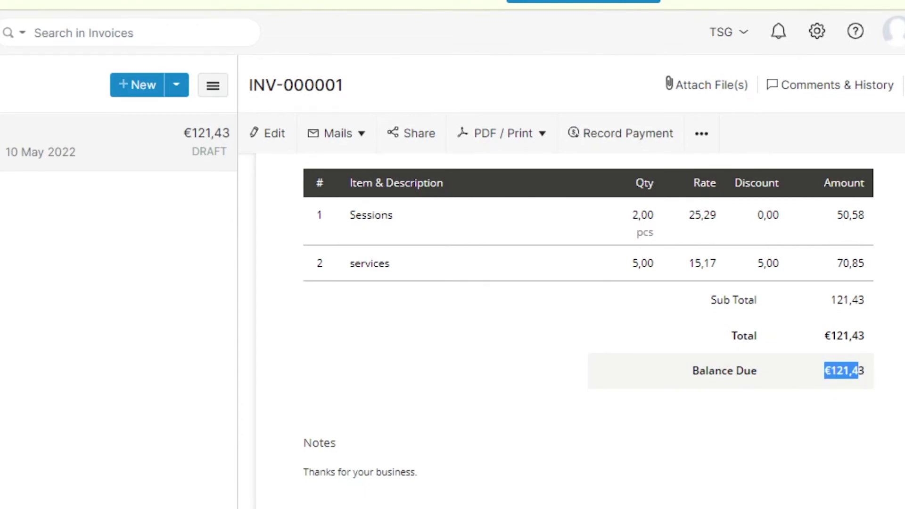
scroll(862, 374, up, 5)
scroll(579, 329, up, 2)
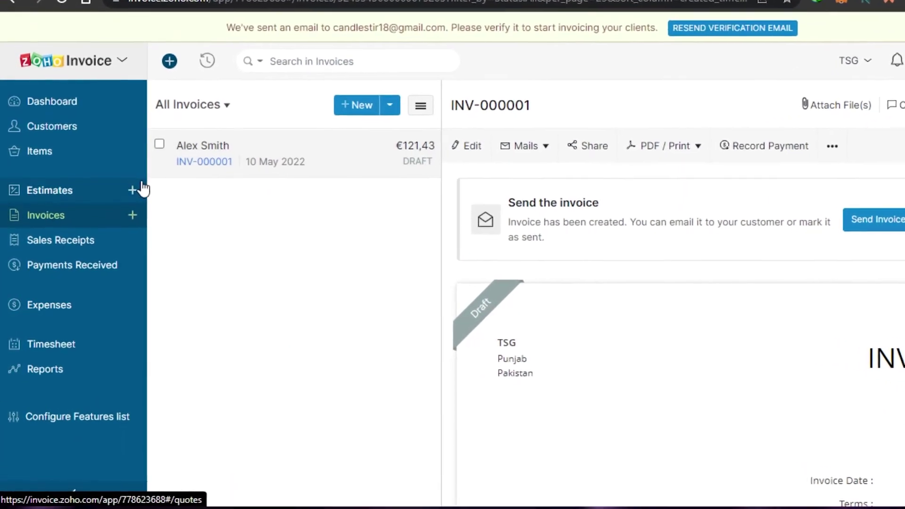
Visit the Estimates list, then move on to Sales Receipts
click(107, 185)
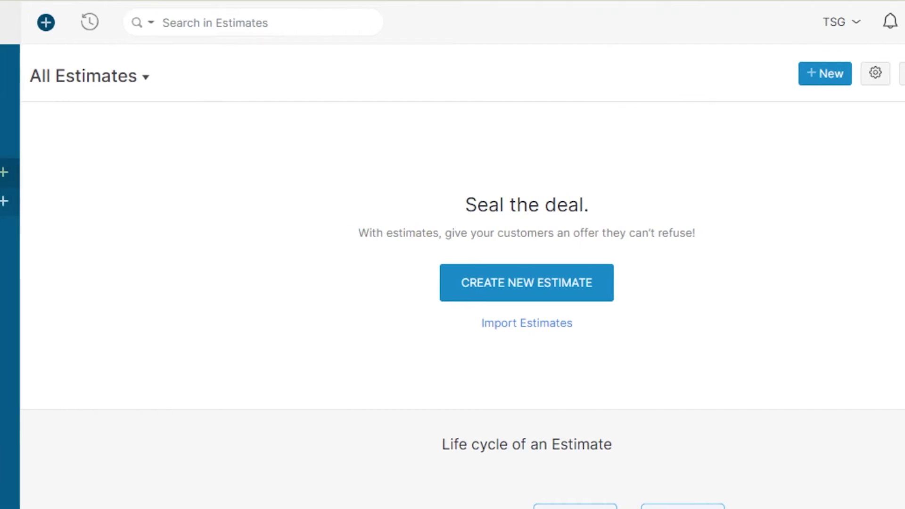
click(75, 231)
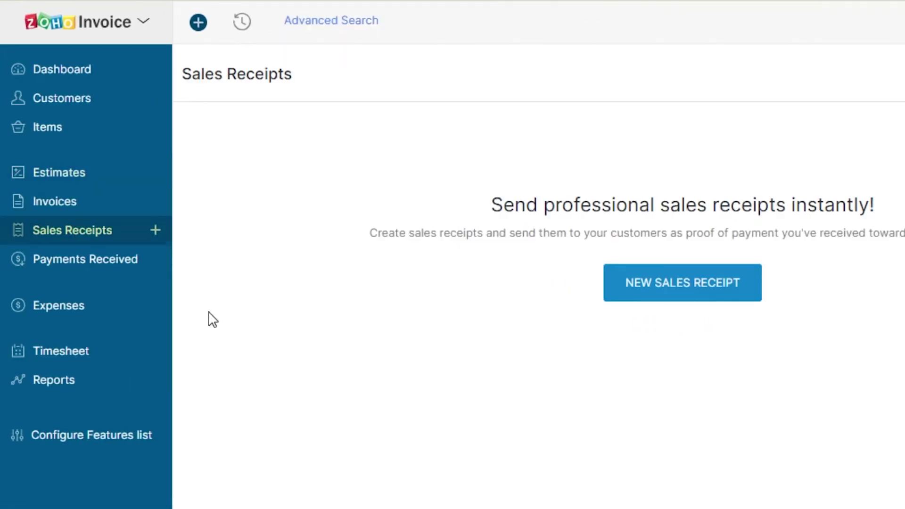
Start new sales receipt SR-00001 dated 10 May 2022 and look over the form
click(551, 296)
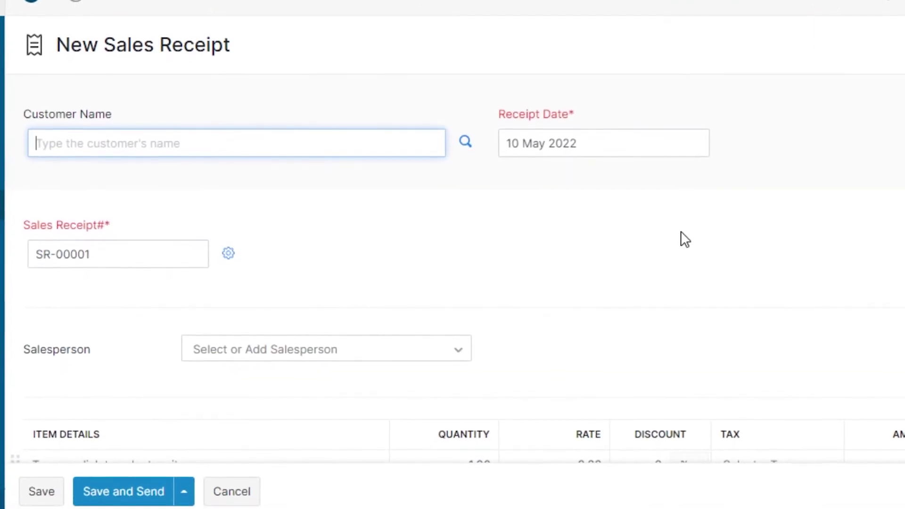
scroll(452, 240, down, 8)
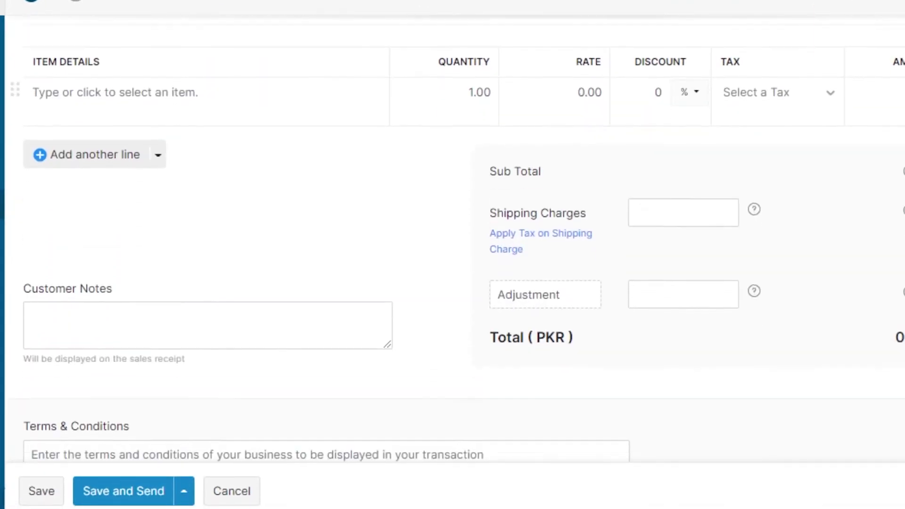
scroll(452, 240, up, 7)
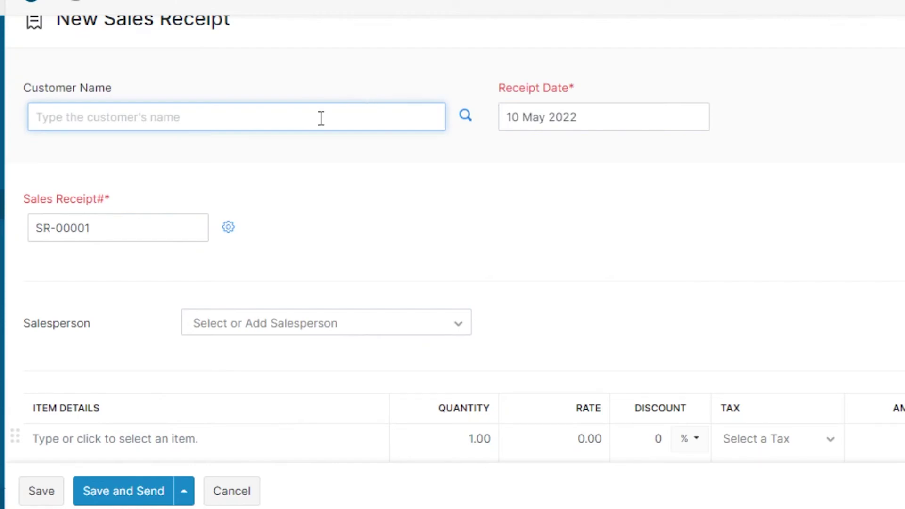
scroll(354, 209, down, 6)
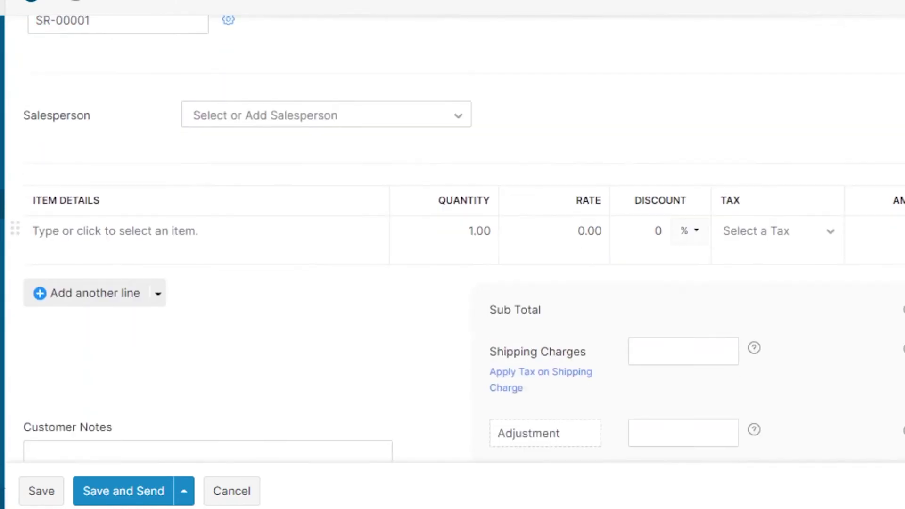
scroll(421, 189, down, 4)
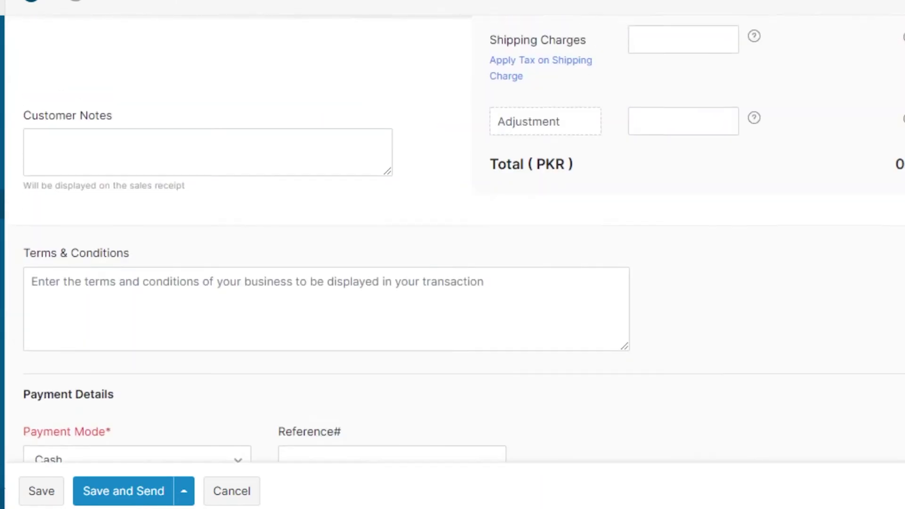
scroll(422, 189, up, 2)
scroll(422, 188, down, 4)
scroll(452, 254, up, 12)
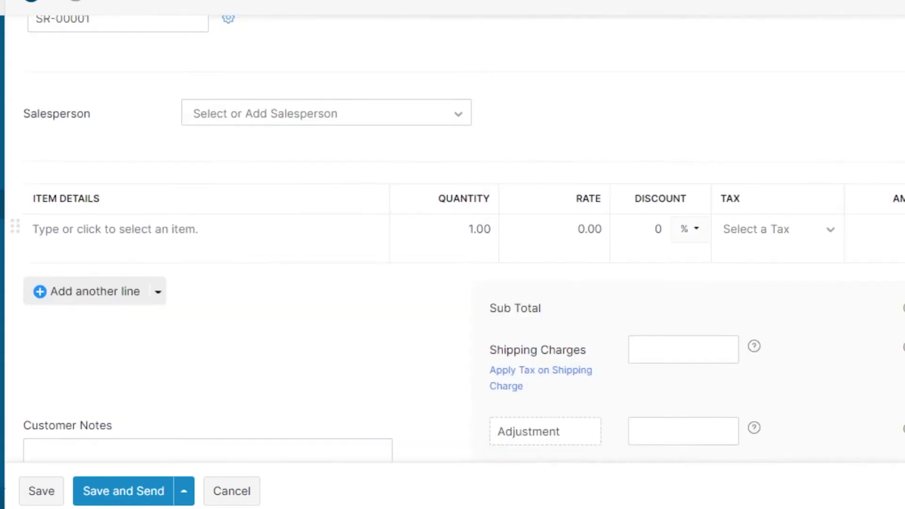
scroll(157, 292, down, 4)
Add the Sessions item as the first line, giving a 5000 PKR total
click(173, 229)
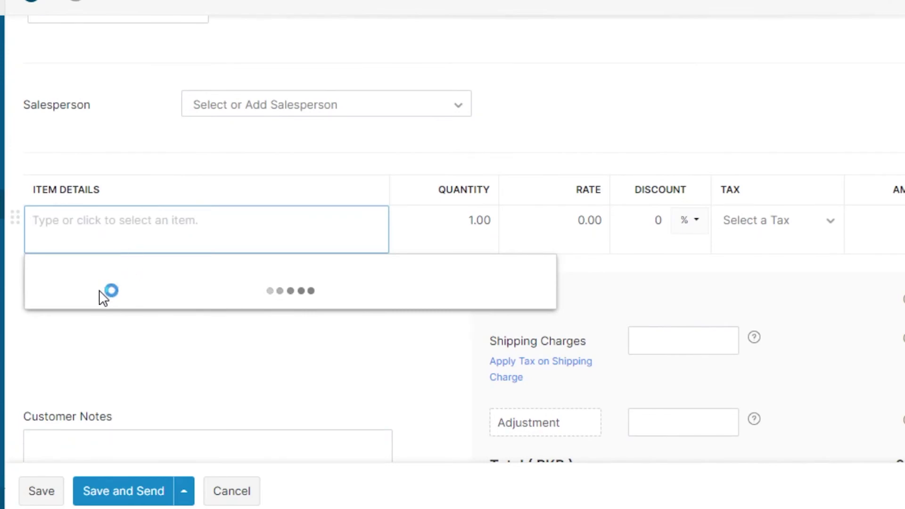
click(71, 327)
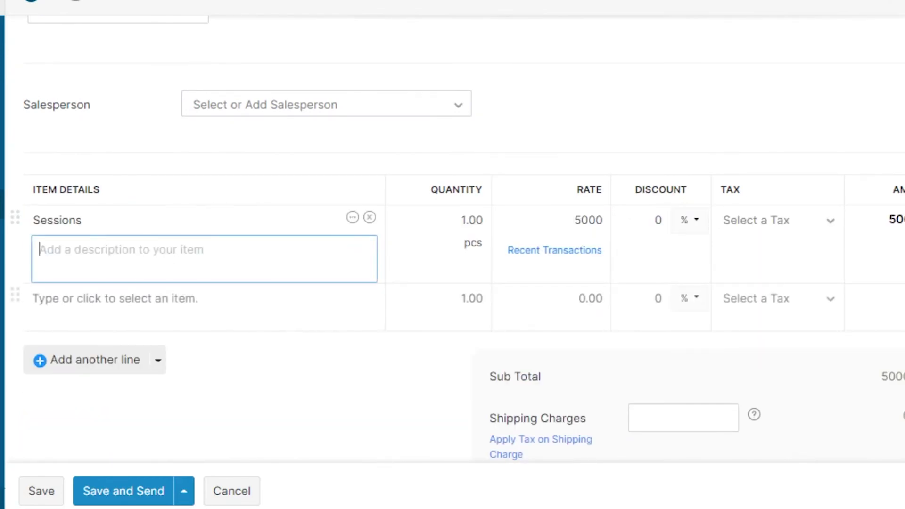
scroll(871, 238, down, 8)
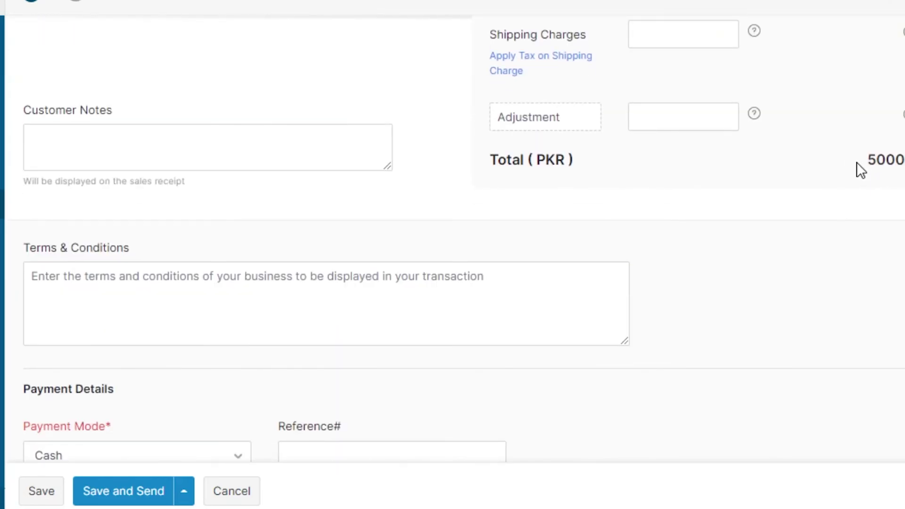
drag(867, 160, 875, 160)
scroll(452, 236, down, 2)
scroll(452, 235, up, 15)
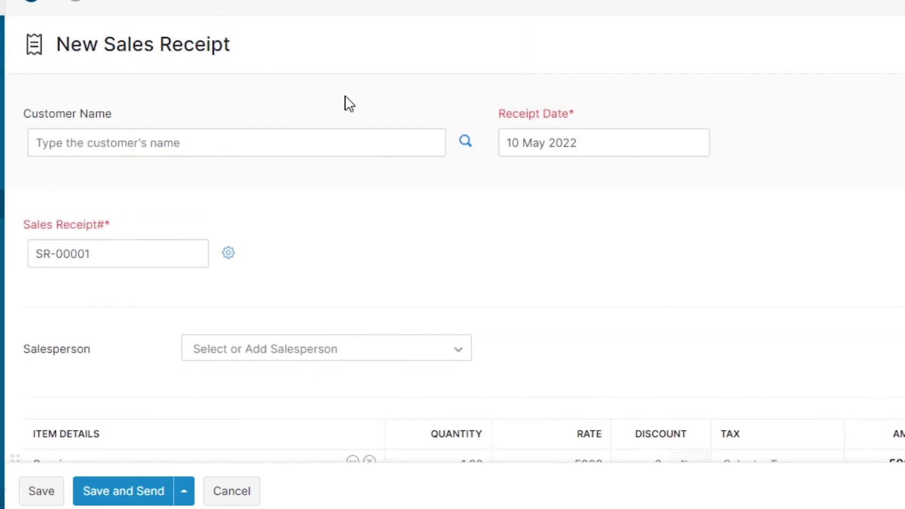
Discard the unsaved sales receipt and go through Payments Received to the Reports page
click(64, 259)
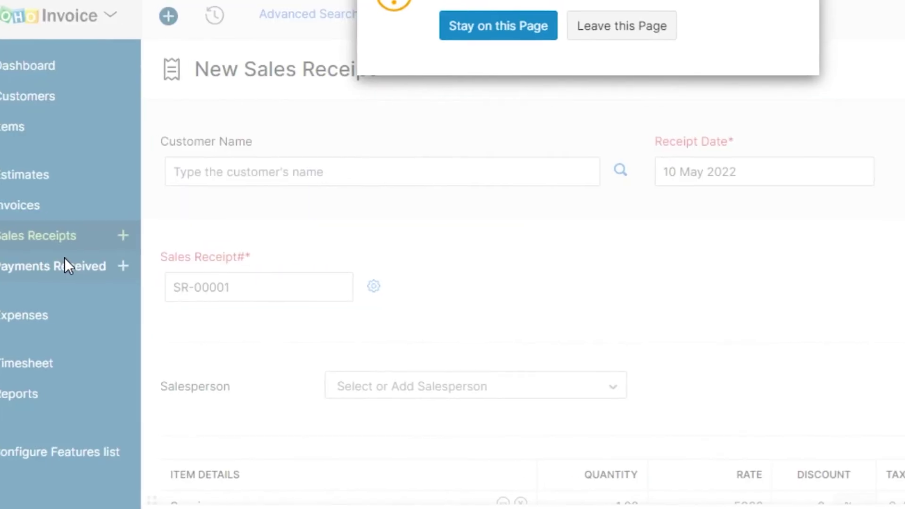
click(620, 43)
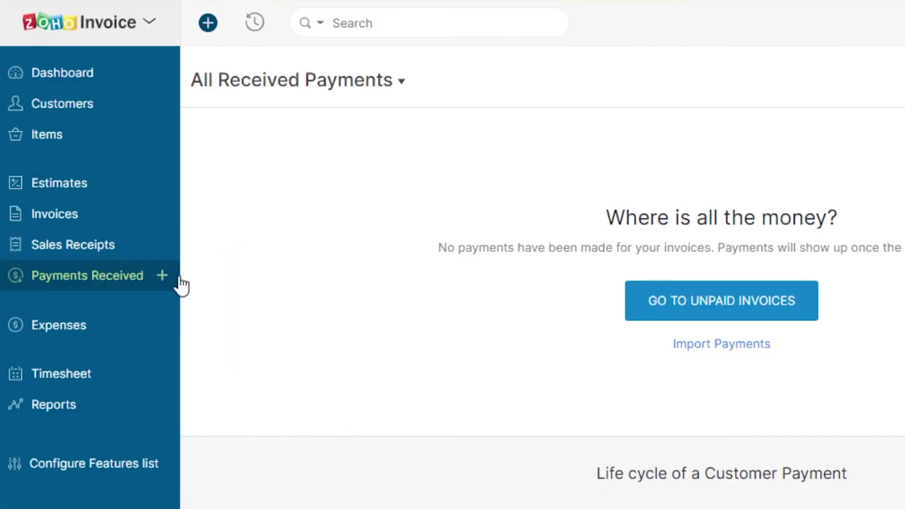
click(163, 276)
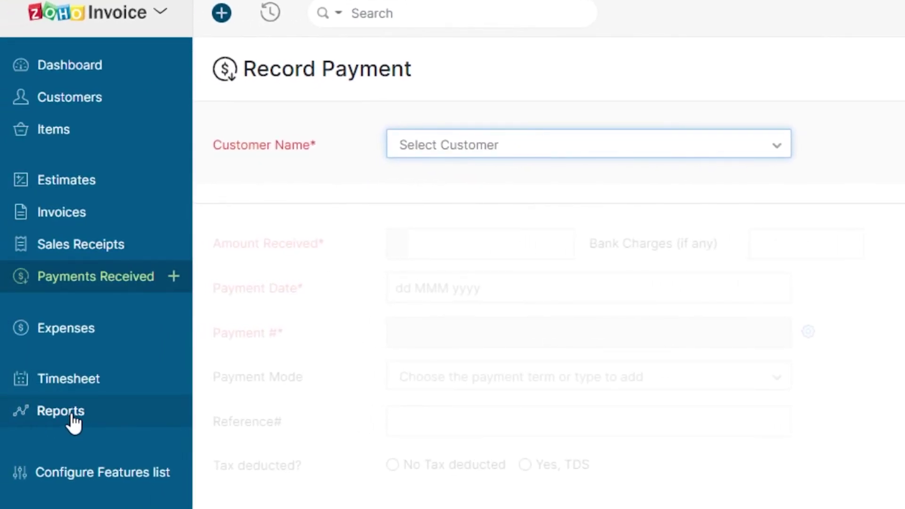
click(71, 415)
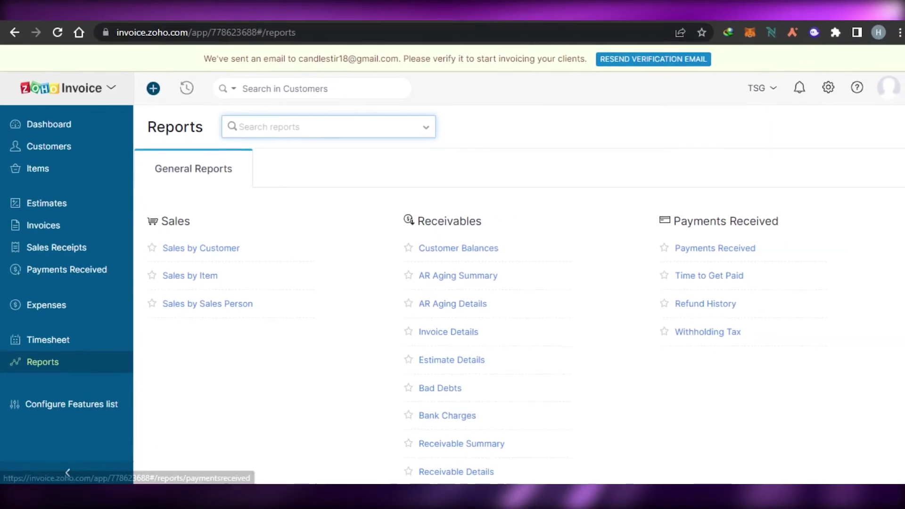
scroll(518, 292, down, 4)
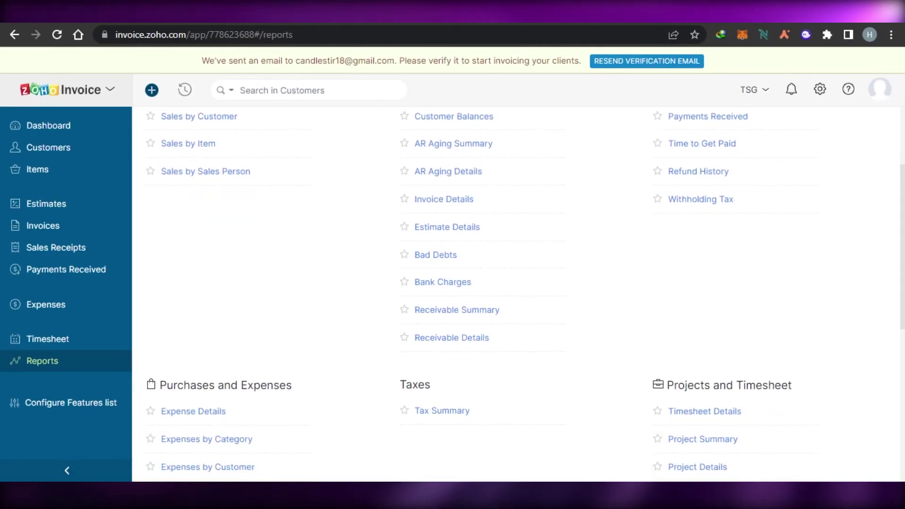
scroll(519, 293, up, 1)
scroll(518, 292, down, 3)
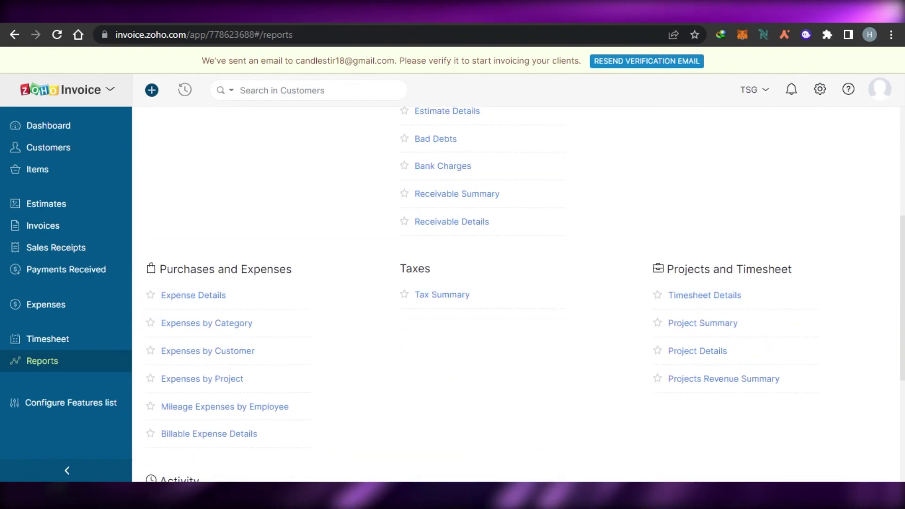
scroll(518, 293, down, 1)
scroll(518, 292, down, 4)
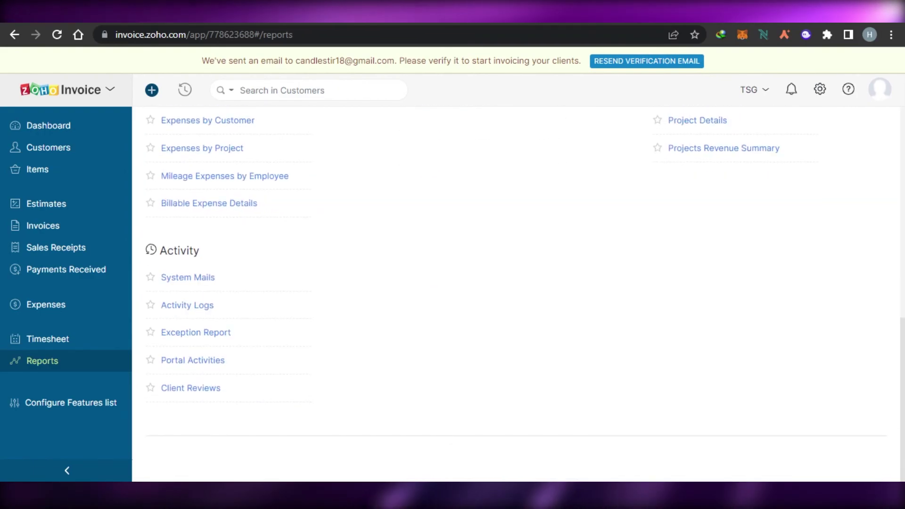
scroll(518, 292, up, 7)
scroll(745, 141, up, 3)
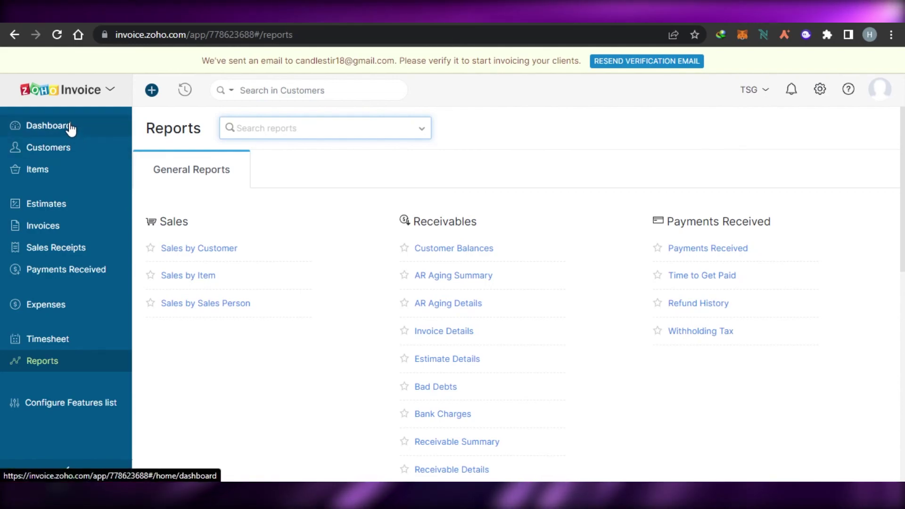
Open the Dashboard and scroll through the receivables, projects and top expenses panels to the footer
click(18, 126)
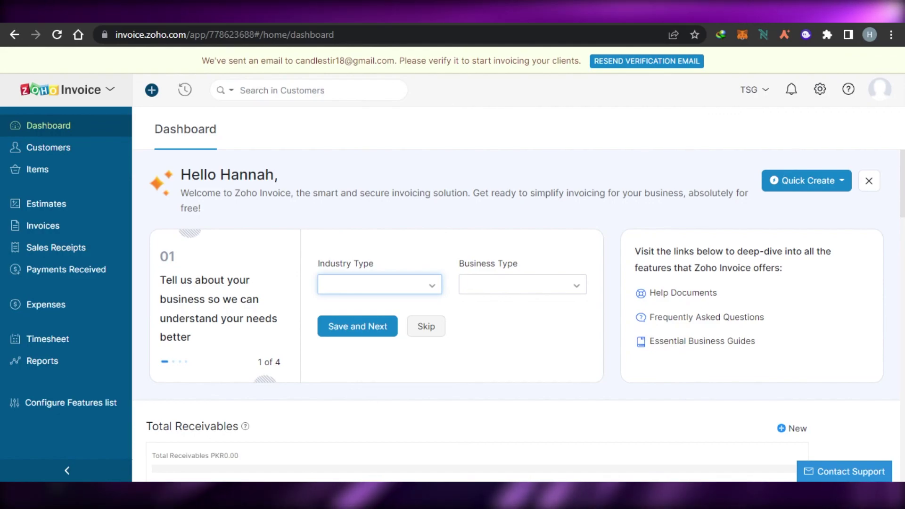
scroll(518, 306, down, 20)
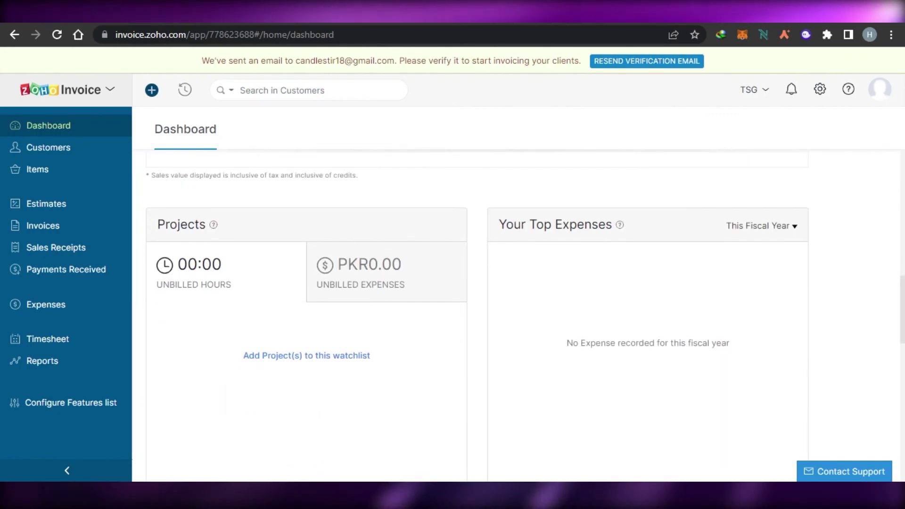
scroll(519, 306, up, 20)
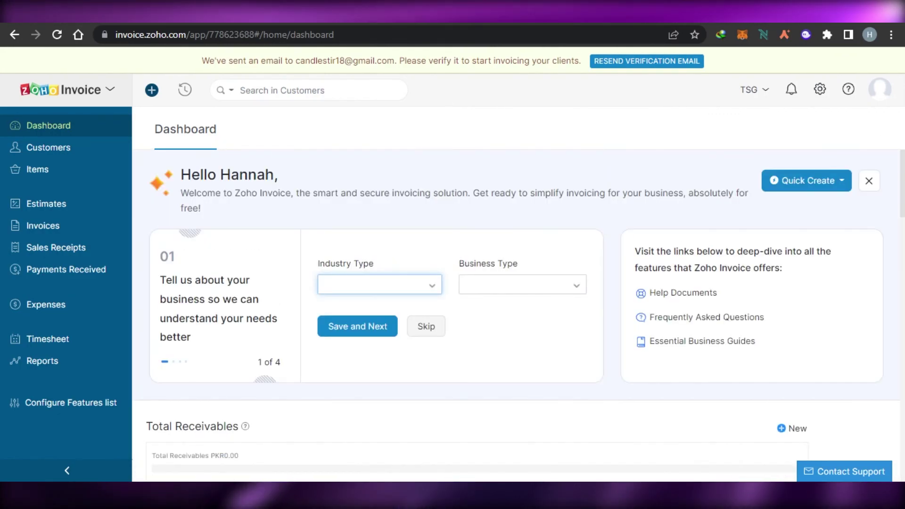
scroll(518, 306, down, 8)
scroll(518, 306, down, 10)
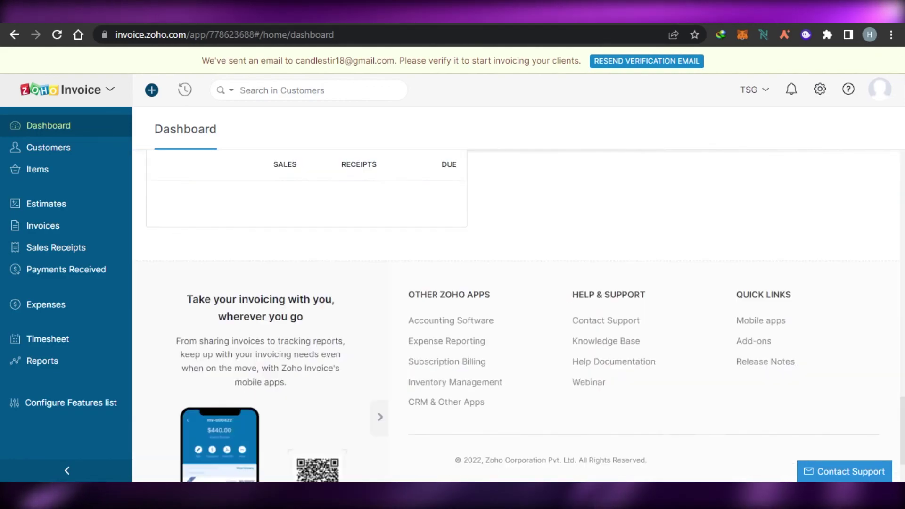
scroll(518, 306, up, 15)
scroll(508, 141, up, 1)
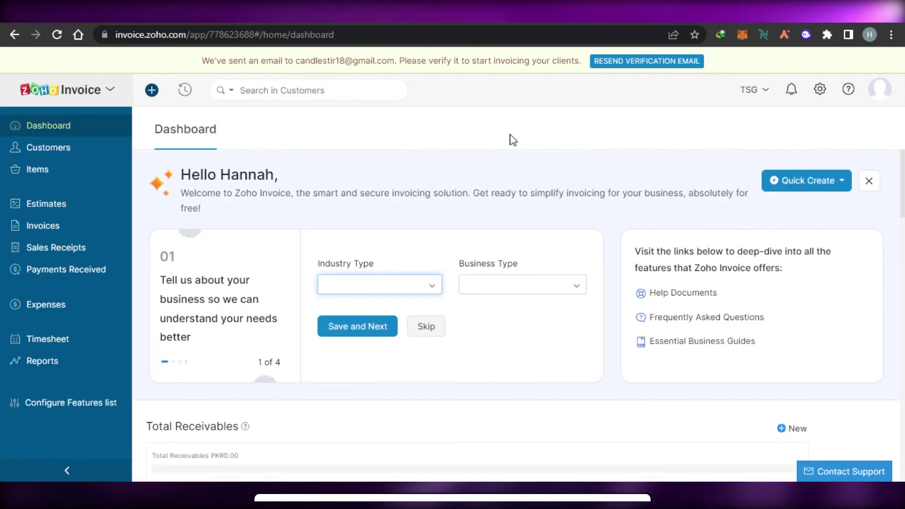